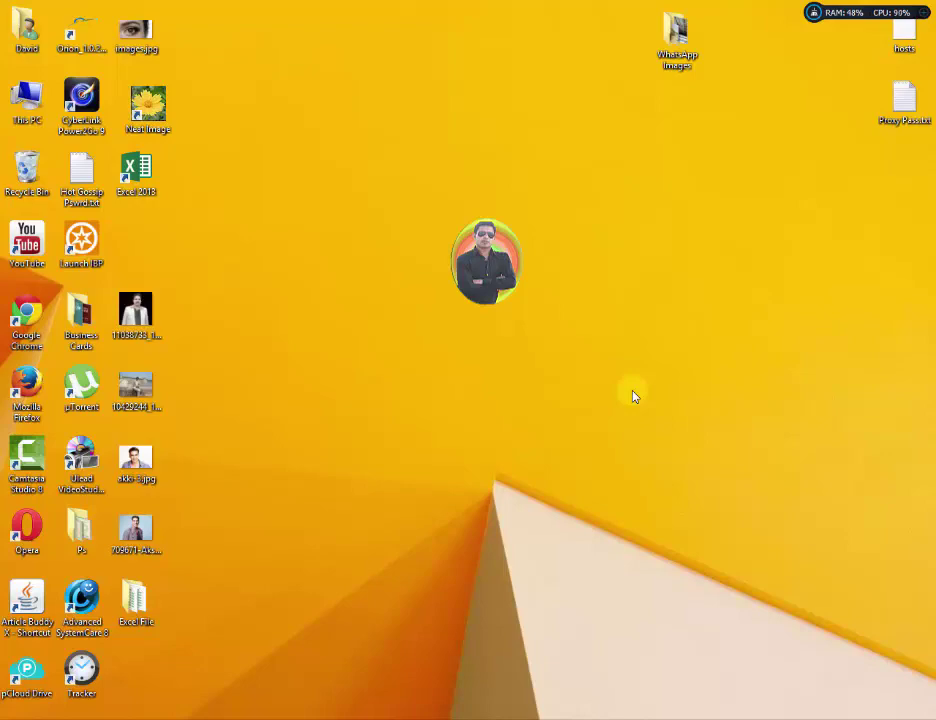
Step: Refresh the desktop and launch Excel 2013 from its desktop shortcut
right_click(288, 164)
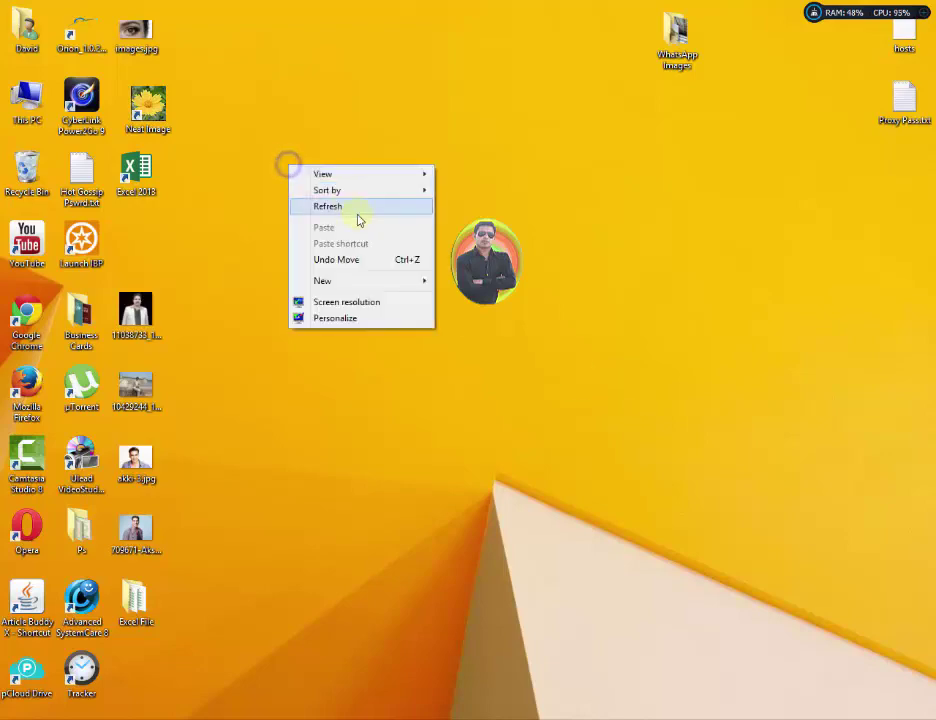
click(359, 220)
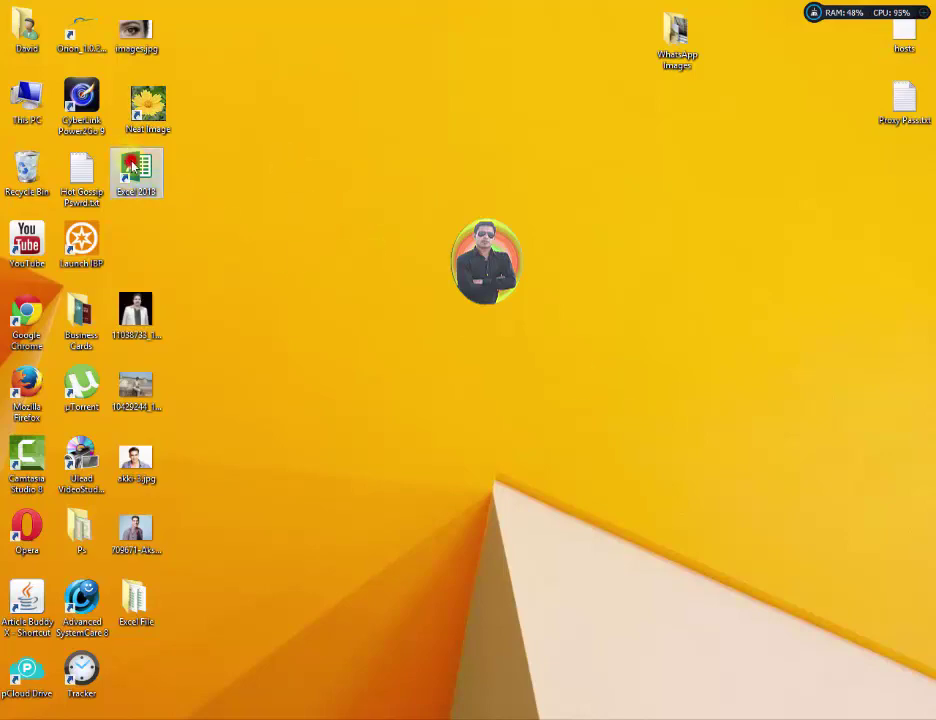
double_click(136, 167)
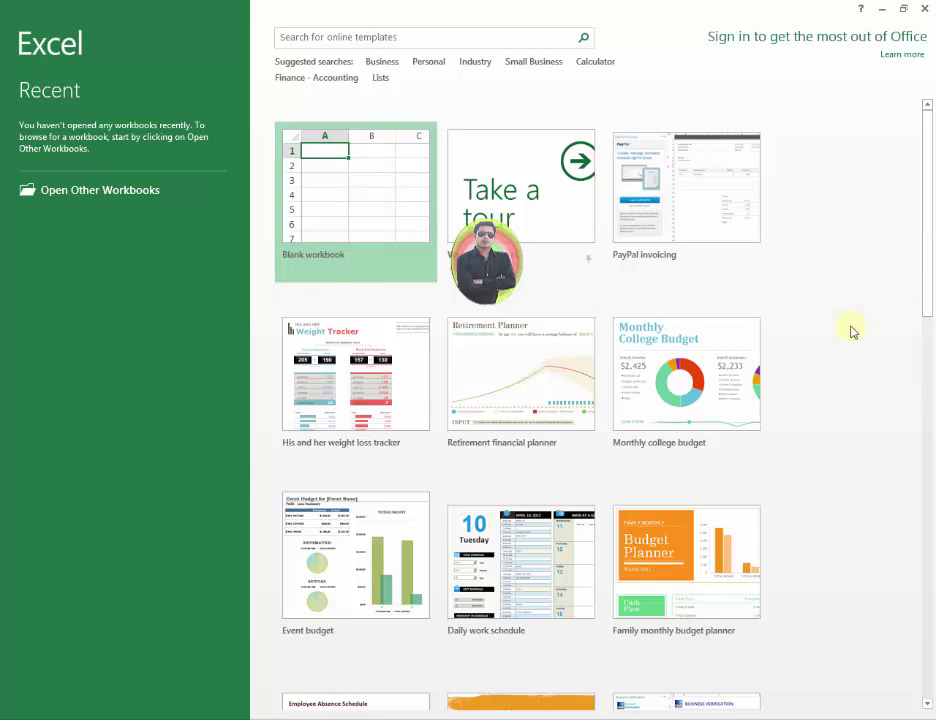
Step: Create a new blank workbook from the Excel start screen
click(345, 193)
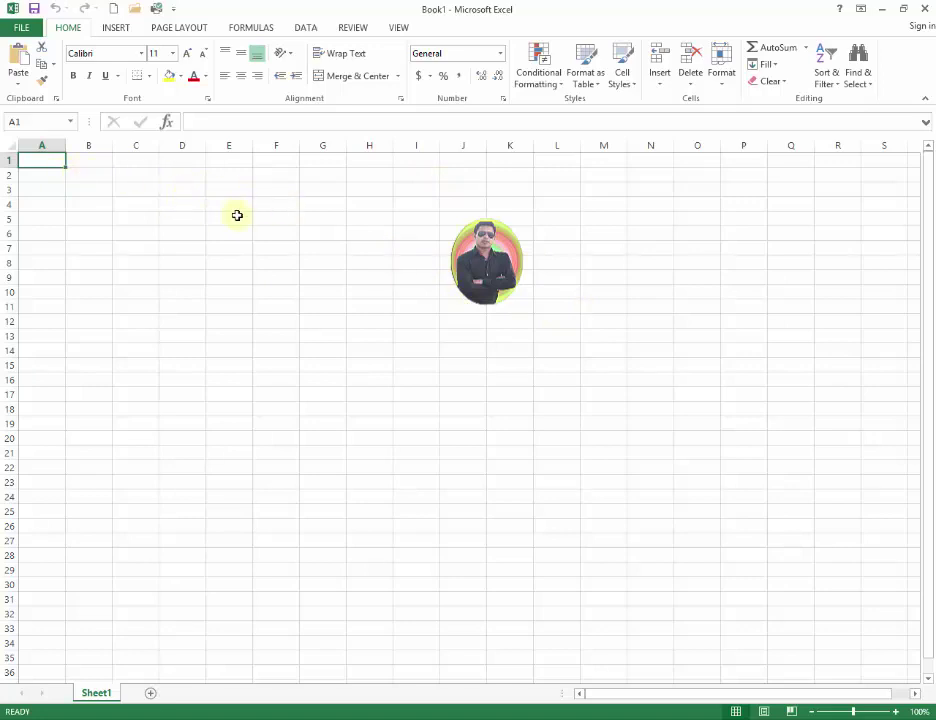
Step: Enter 'Font Size Increase' in A1 and 'Font Size Decrease' in D1
text(Font Size)
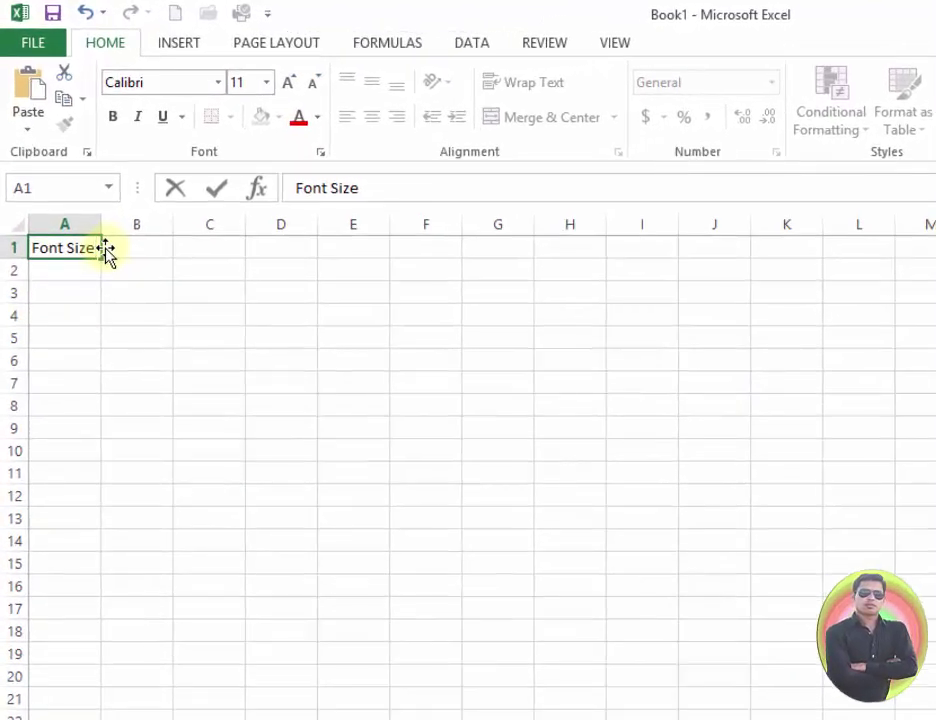
text( Increa)
text(se)
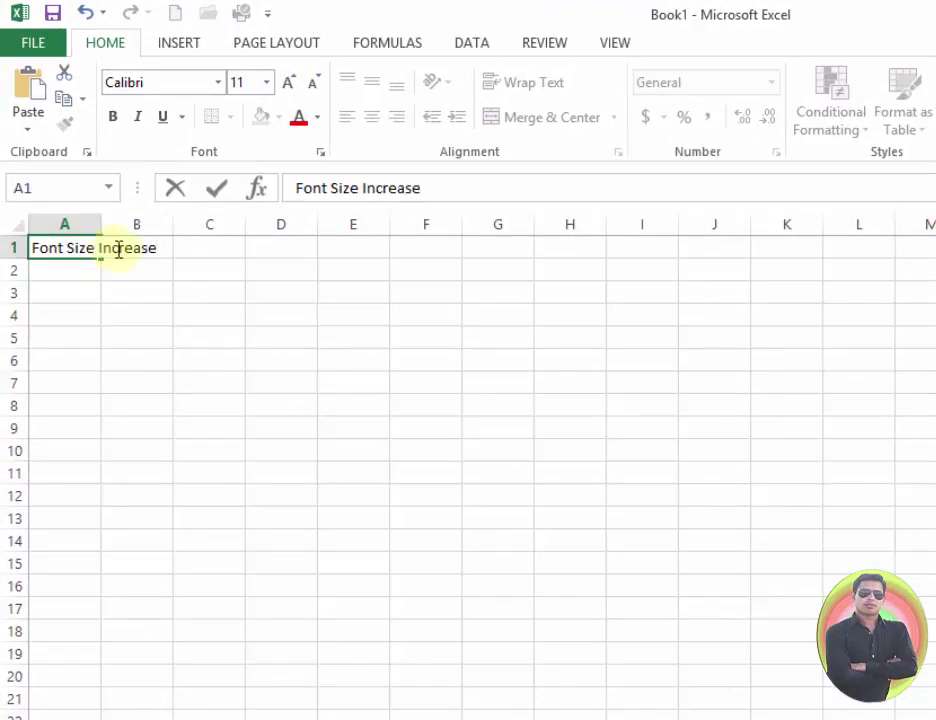
click(292, 246)
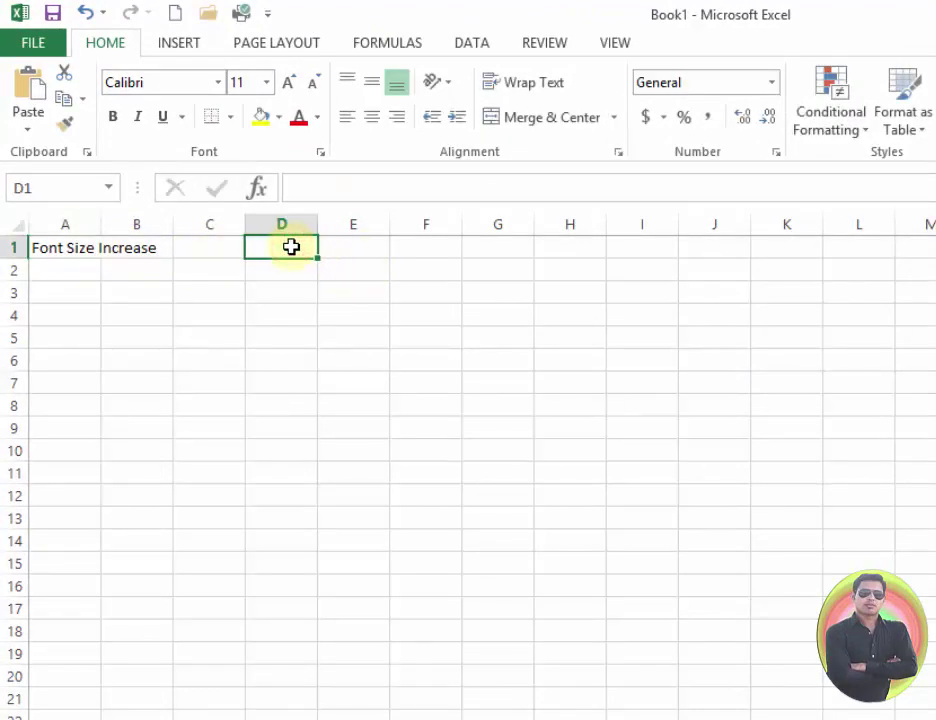
text(Font S)
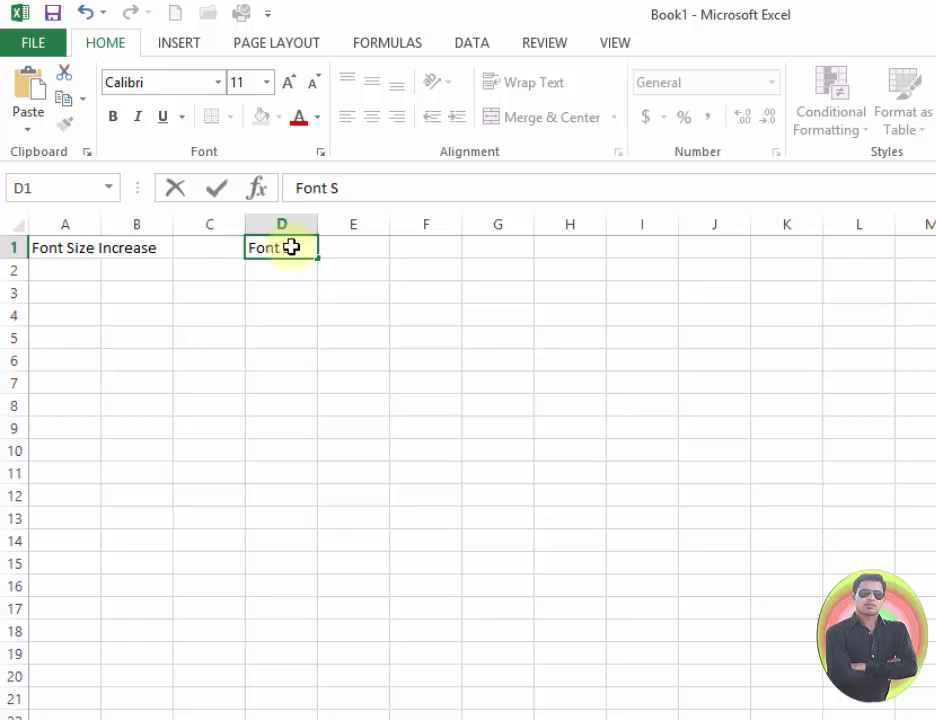
text(ize D)
text(ecreas)
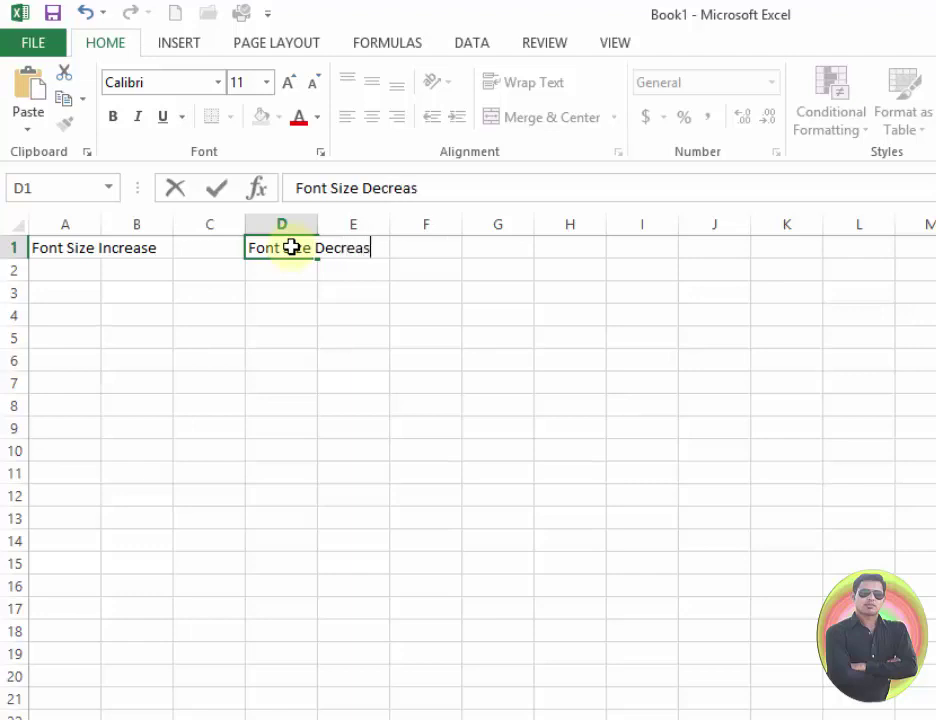
text(e)
Step: Enter a person's full name in A3 and 'Love You' in D3, ending back on A3
click(372, 309)
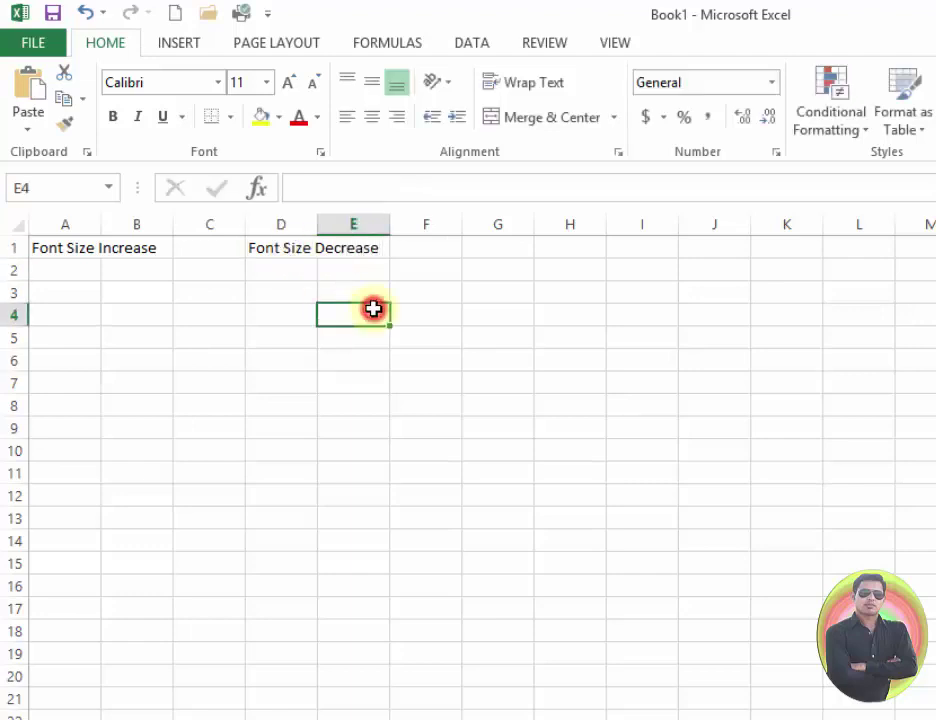
click(65, 270)
click(66, 292)
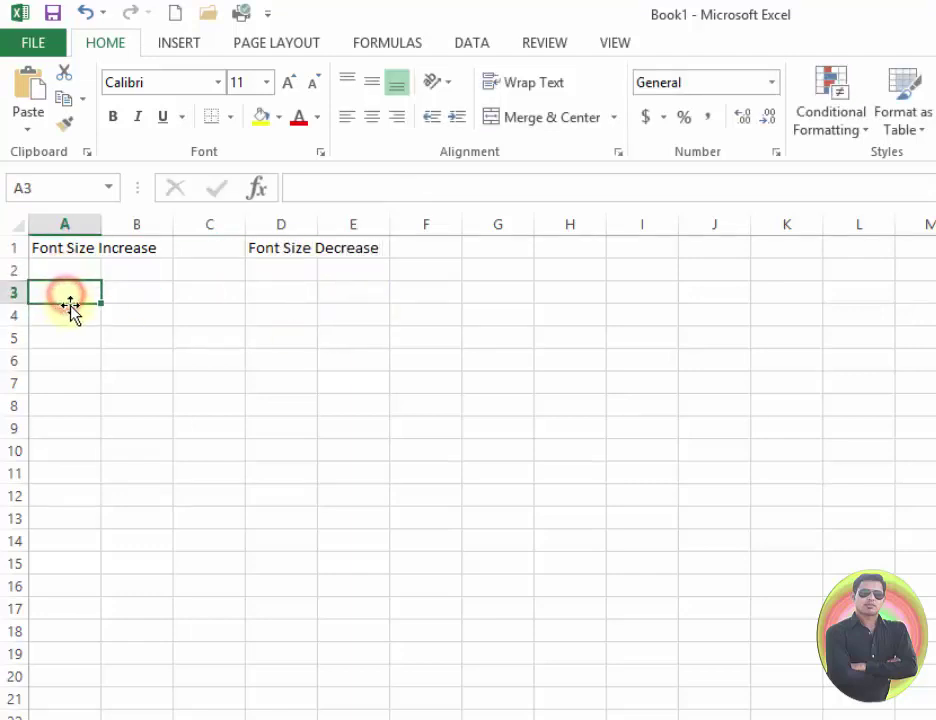
text(David Y)
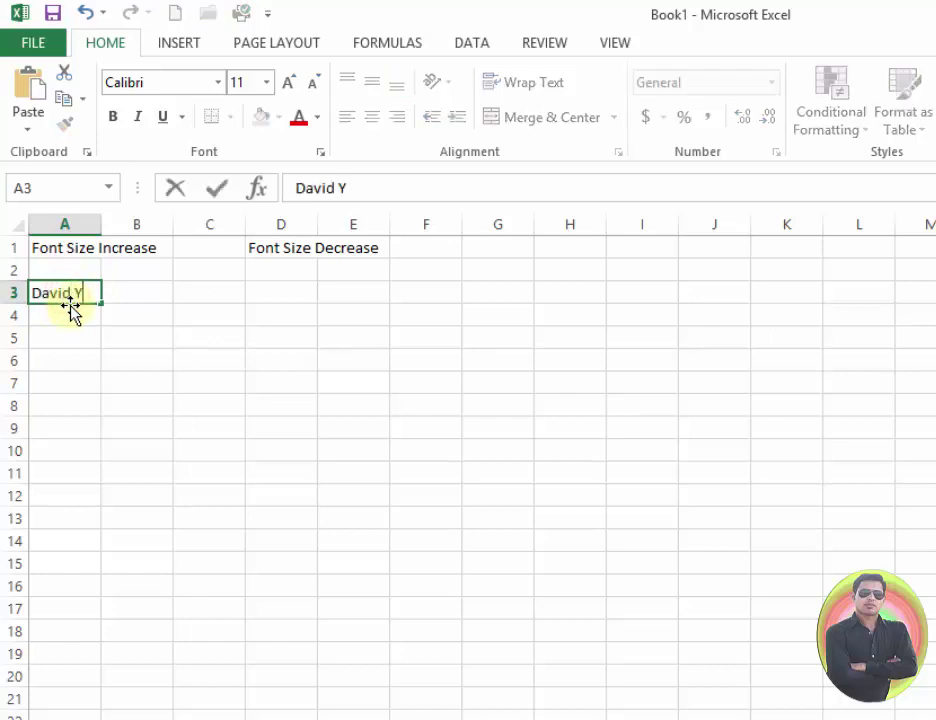
text(ousaf)
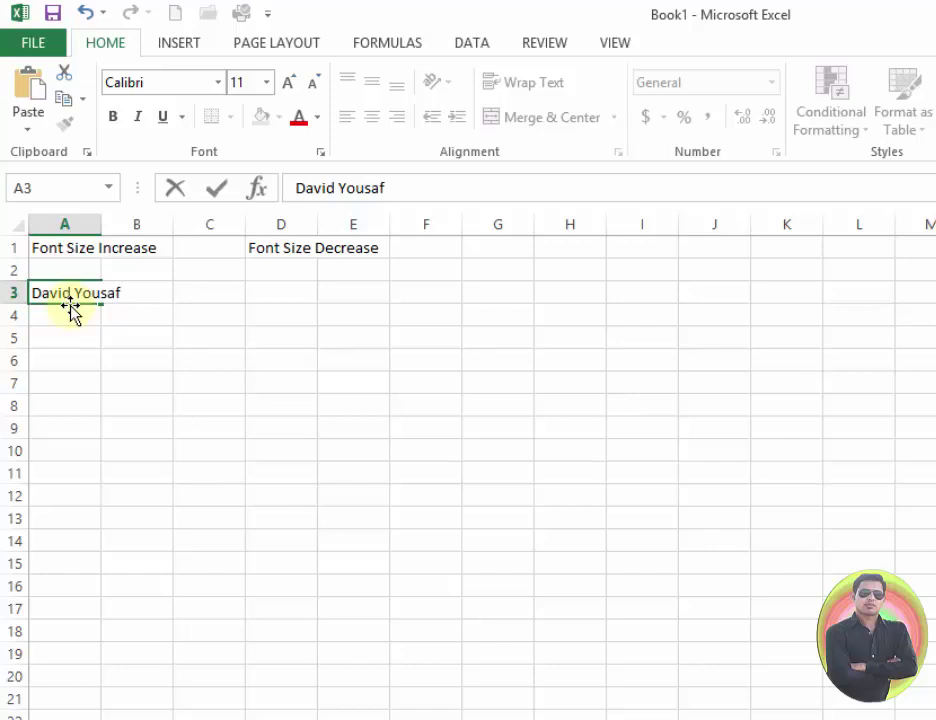
click(282, 295)
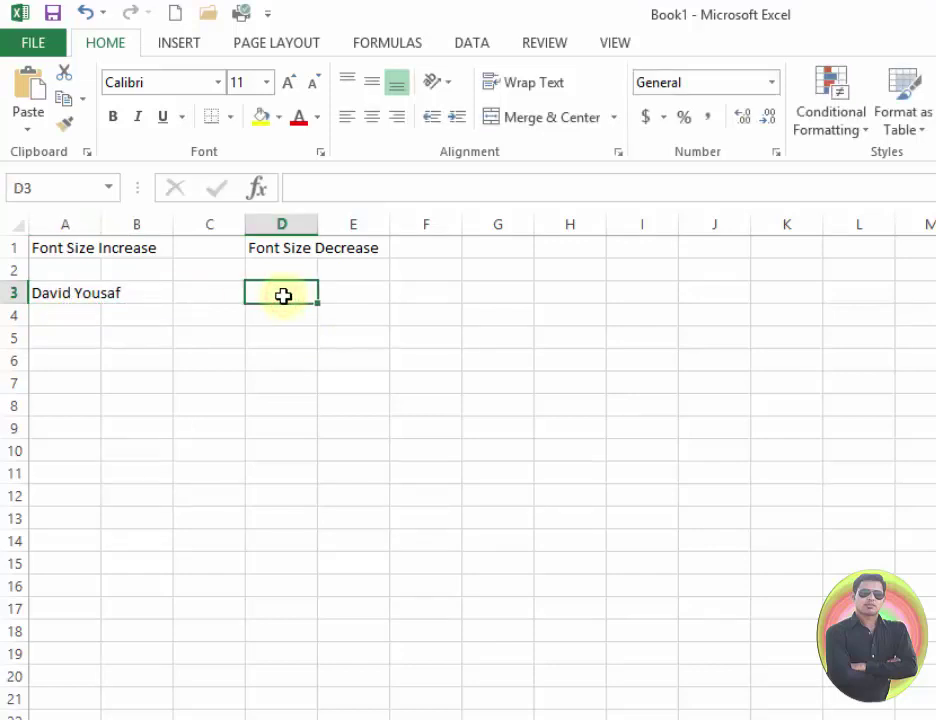
text(Love)
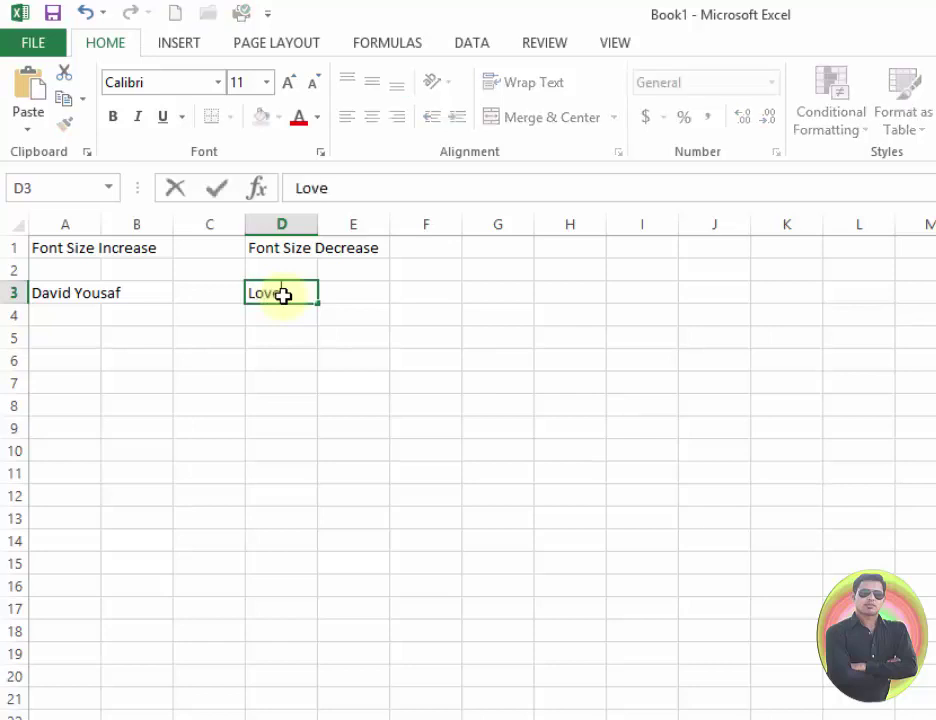
text( You)
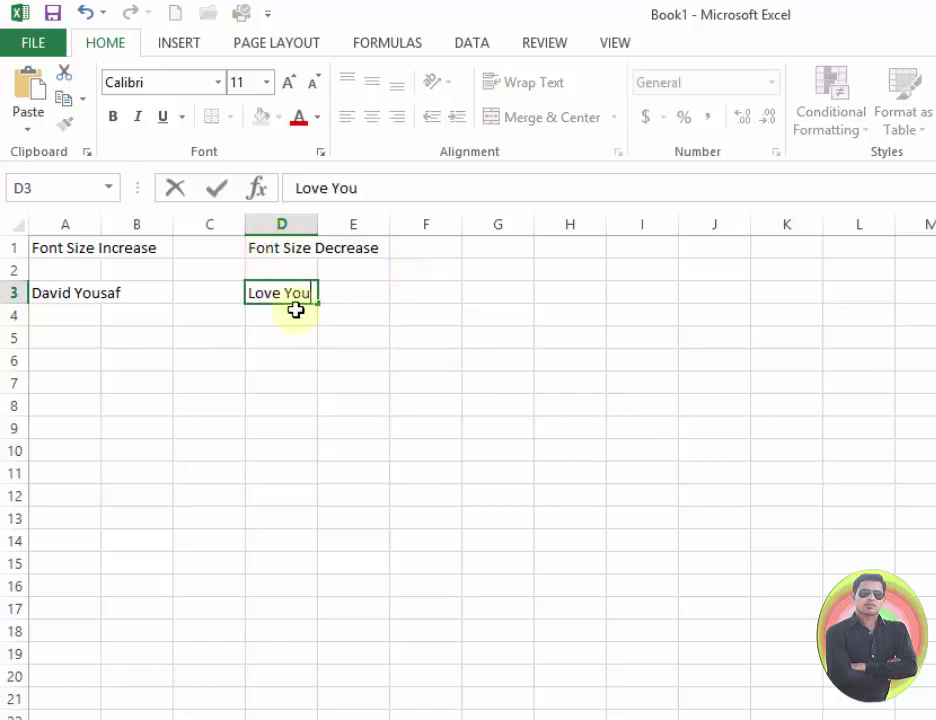
click(97, 292)
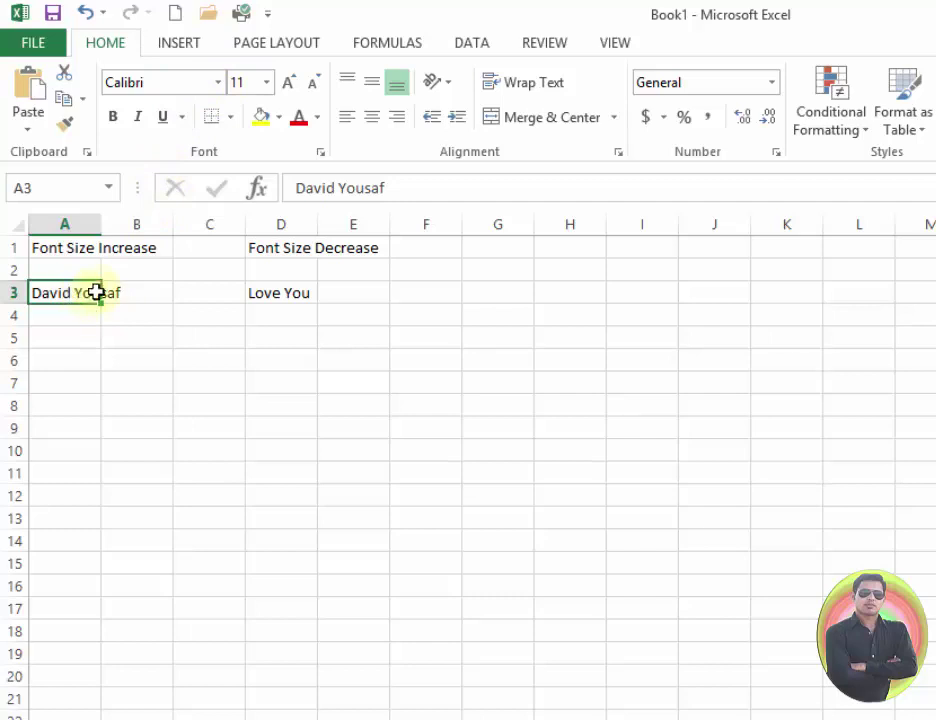
Step: Set the name in A3 to font size 72 from the size list, then to 10
click(240, 80)
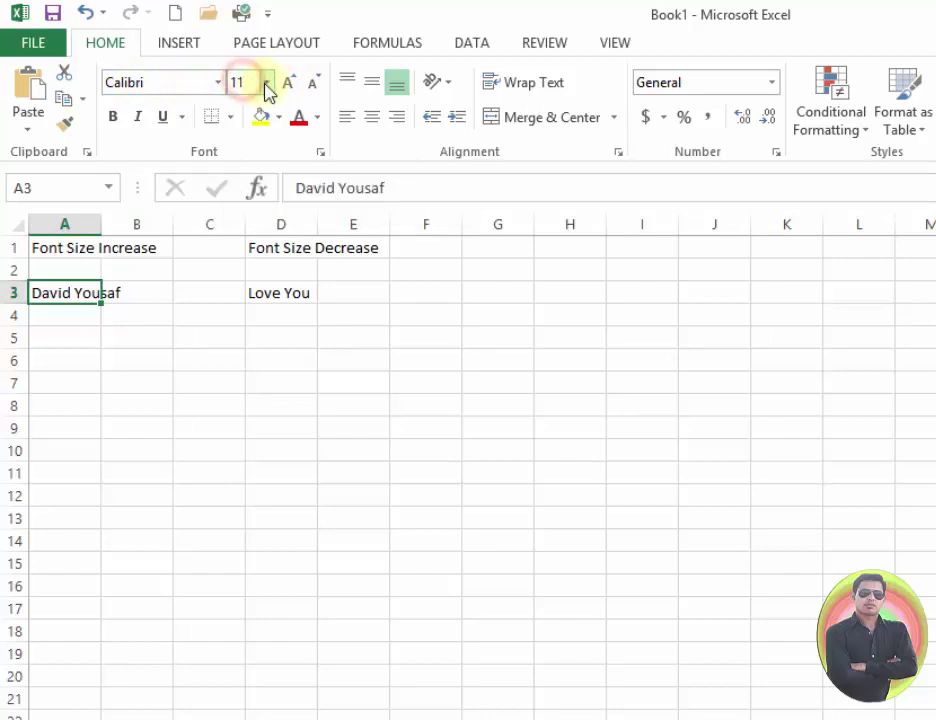
click(266, 88)
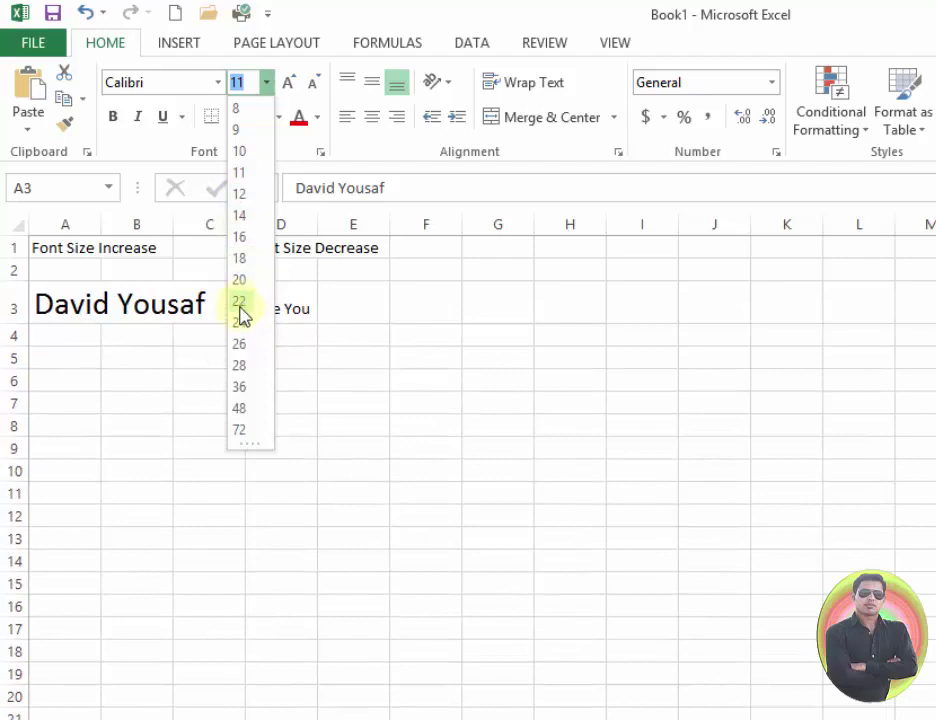
click(245, 432)
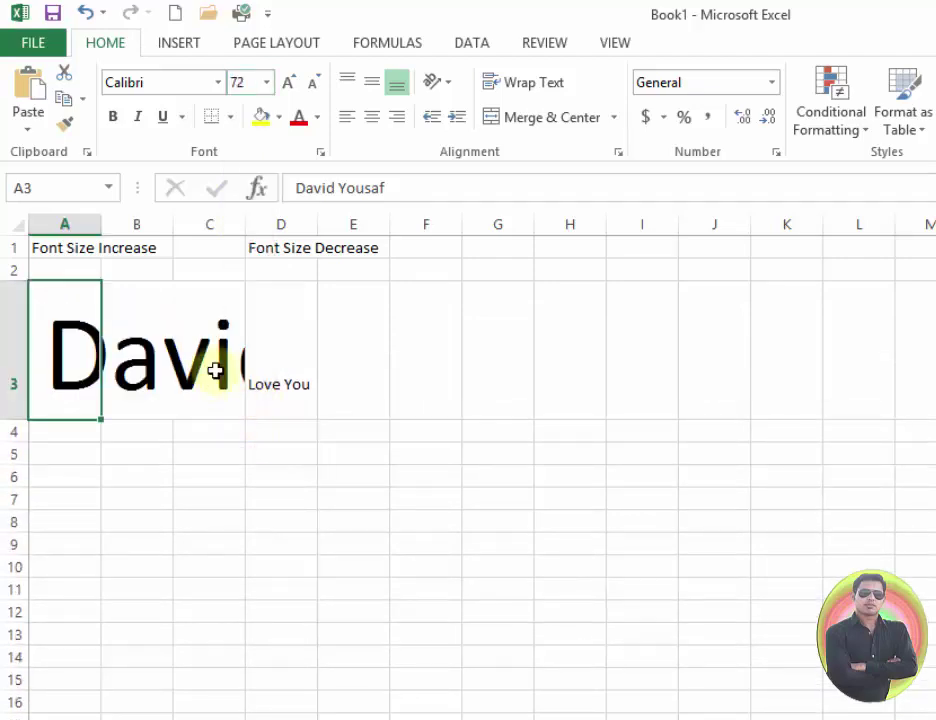
click(266, 82)
click(240, 152)
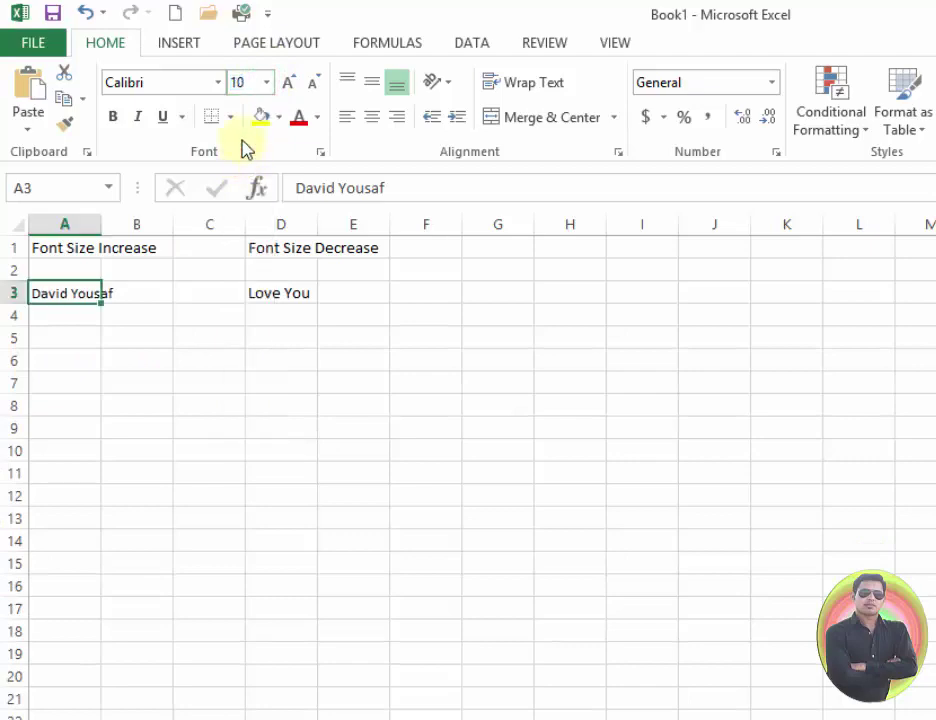
Step: Type a font size of 200 for the name in A3
click(250, 83)
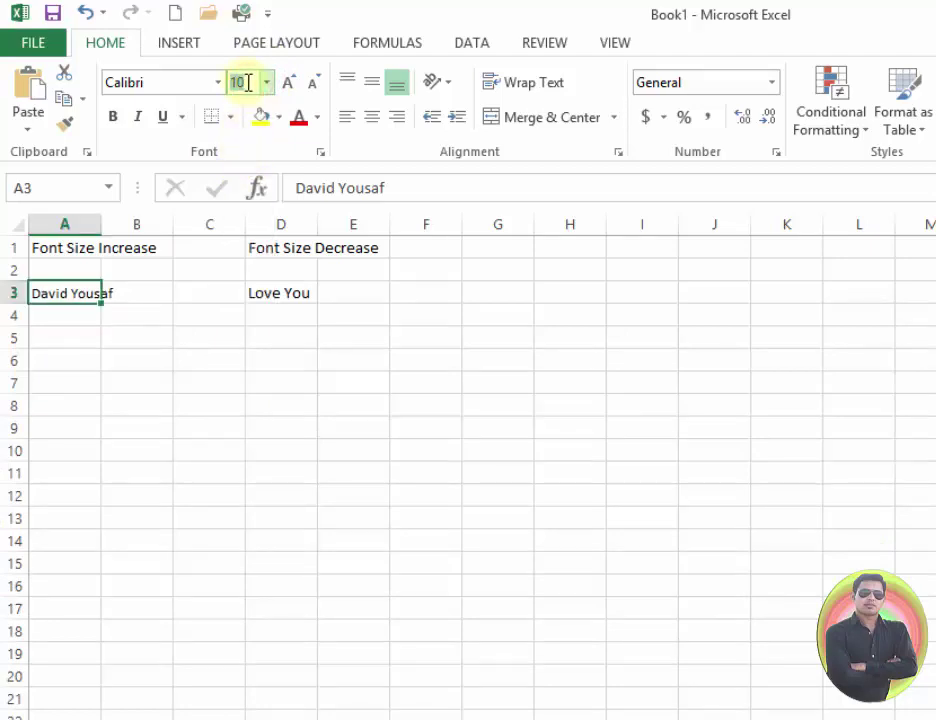
drag(237, 82, 250, 82)
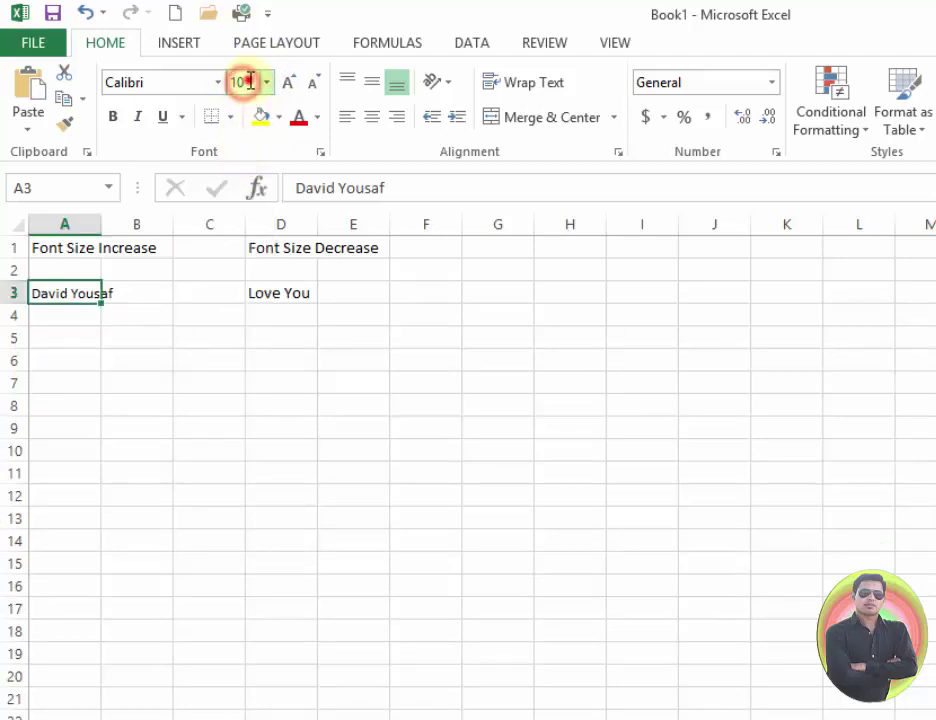
text(10)
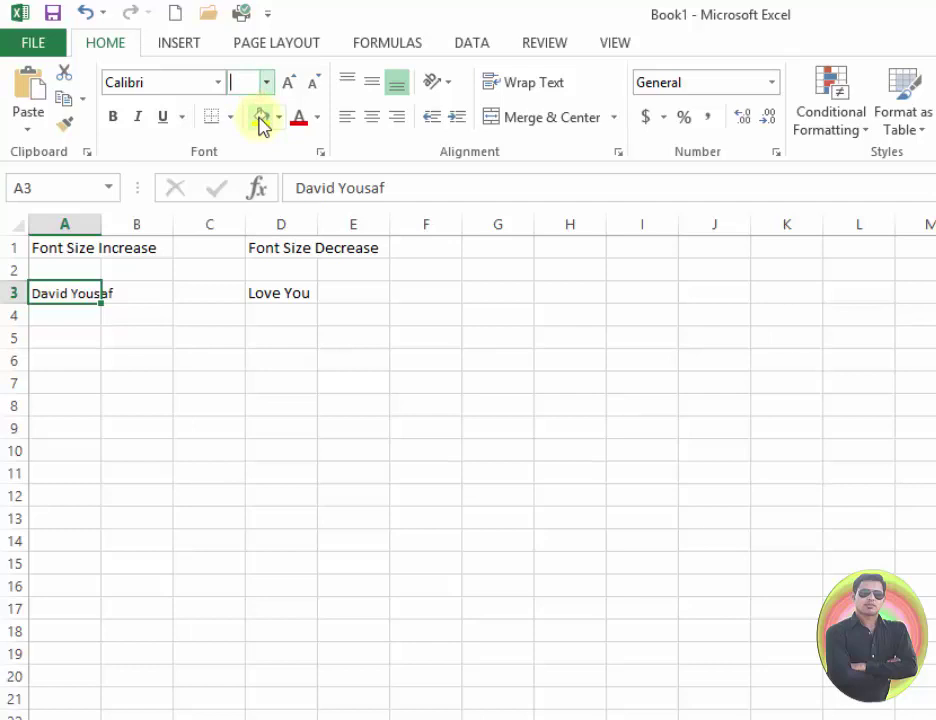
text(200)
key(Return)
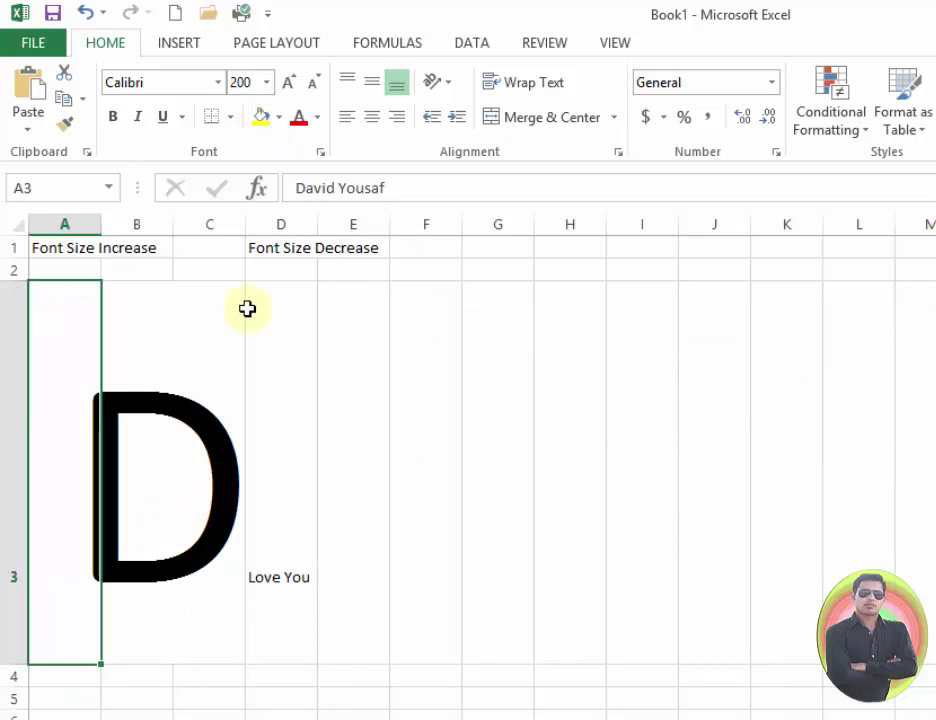
Step: Reduce the name in A3 to font size 30, then to 20
click(245, 80)
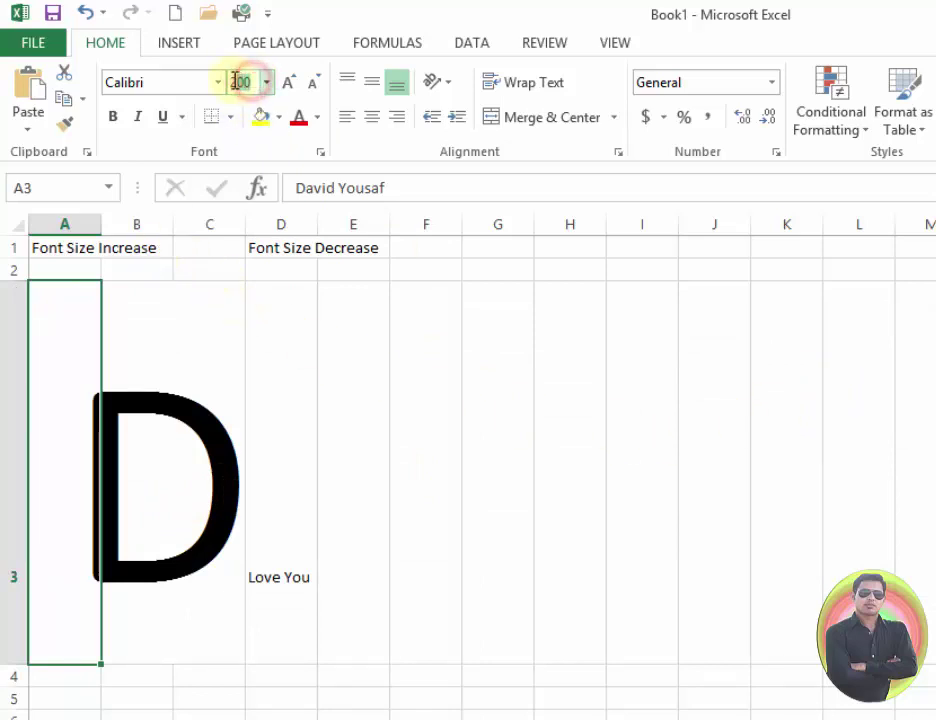
text(30)
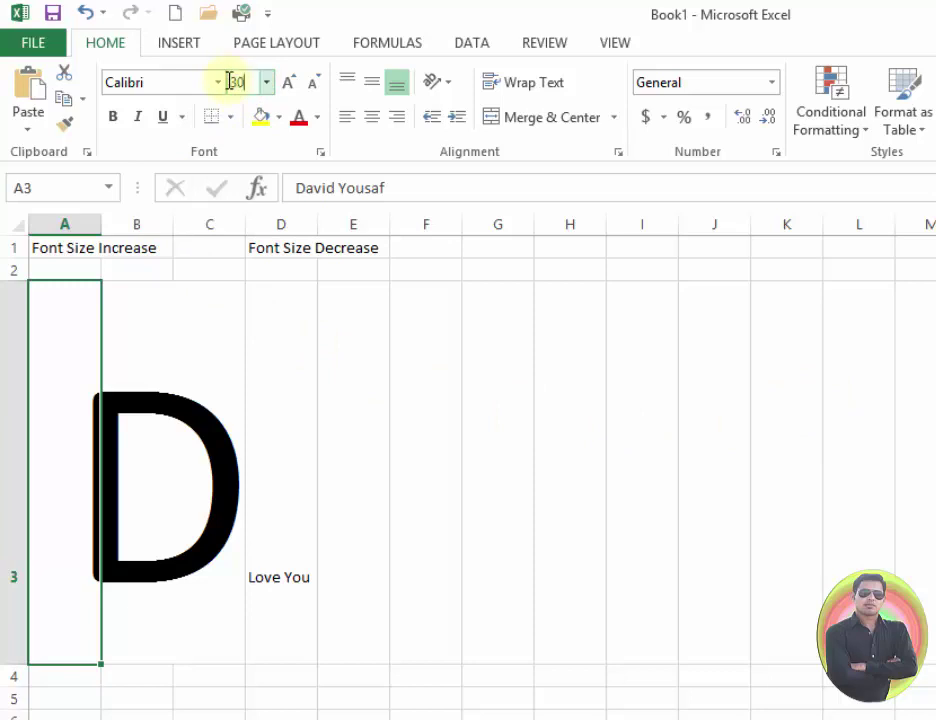
key(Return)
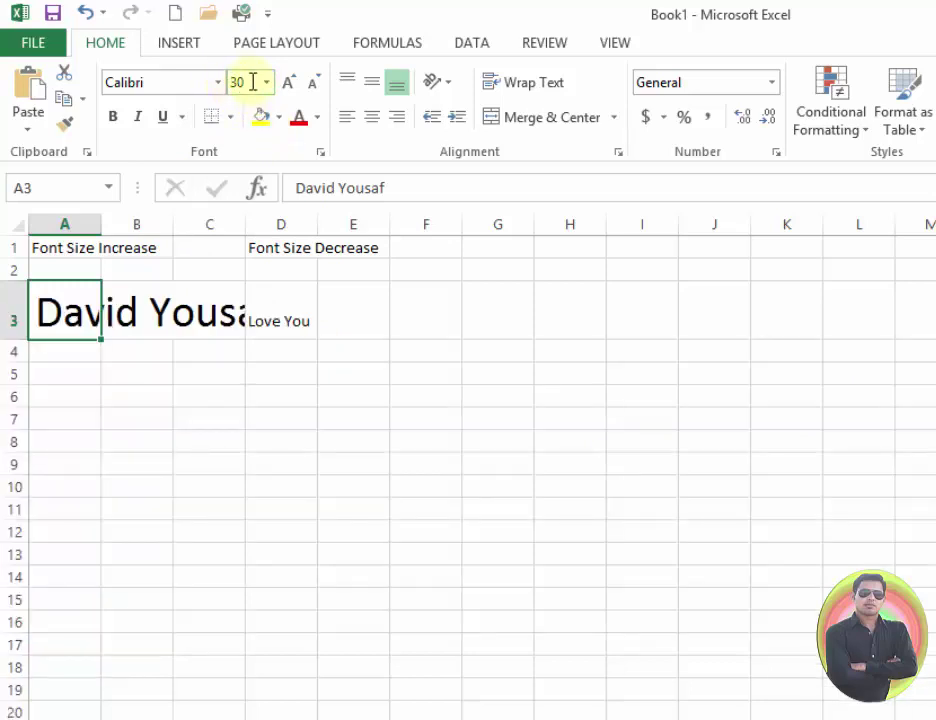
click(241, 81)
click(246, 80)
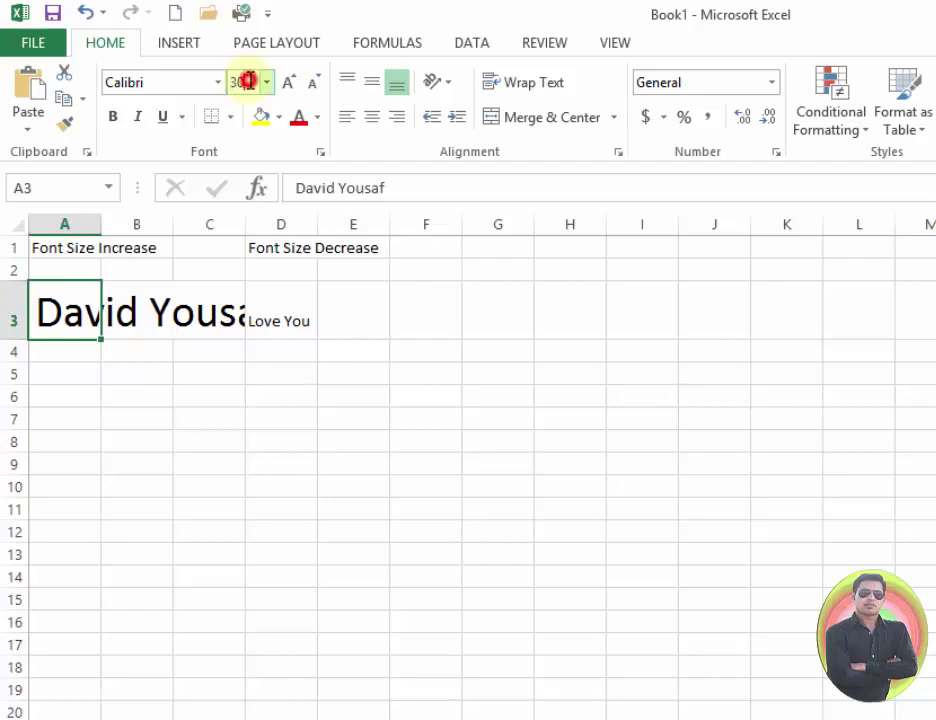
key(BackSpace)
key(BackSpace)
key(Return)
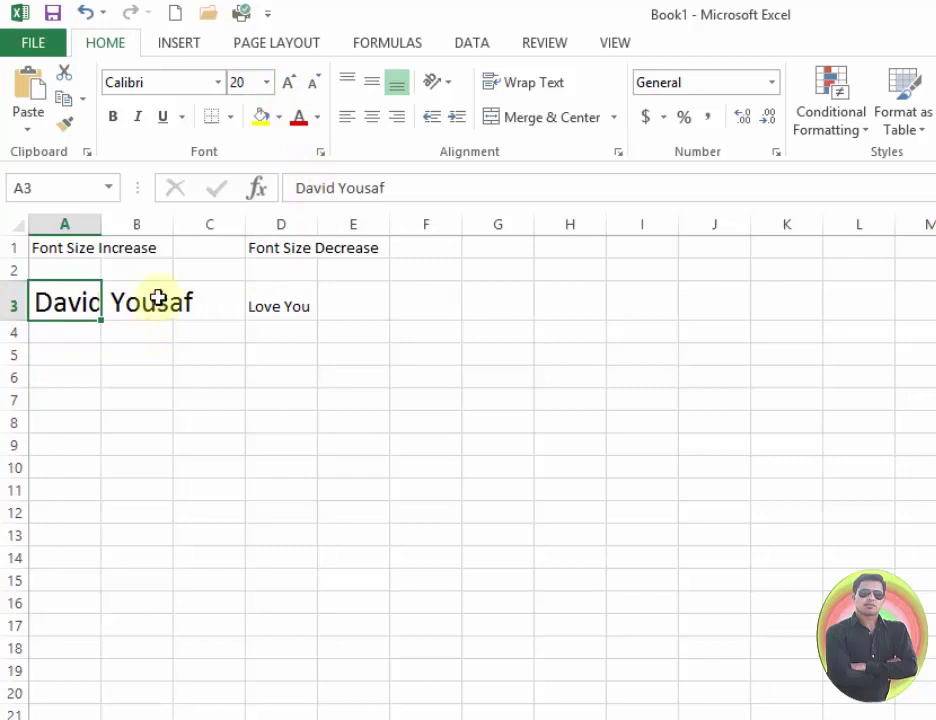
Step: Return the name in A3 to 11 pt from the font size list
click(264, 83)
click(265, 82)
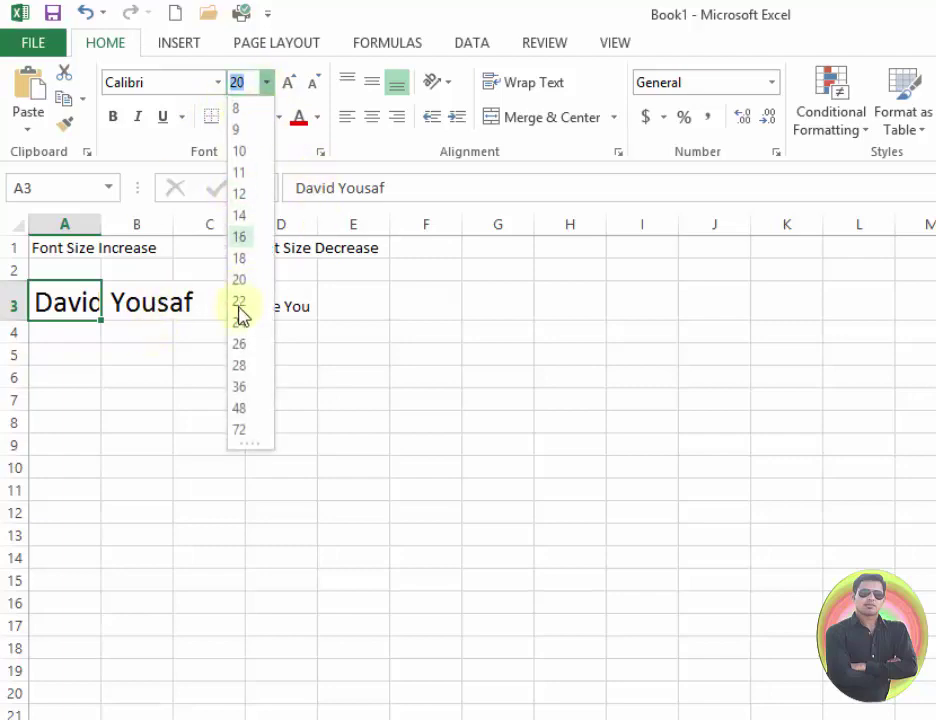
click(239, 172)
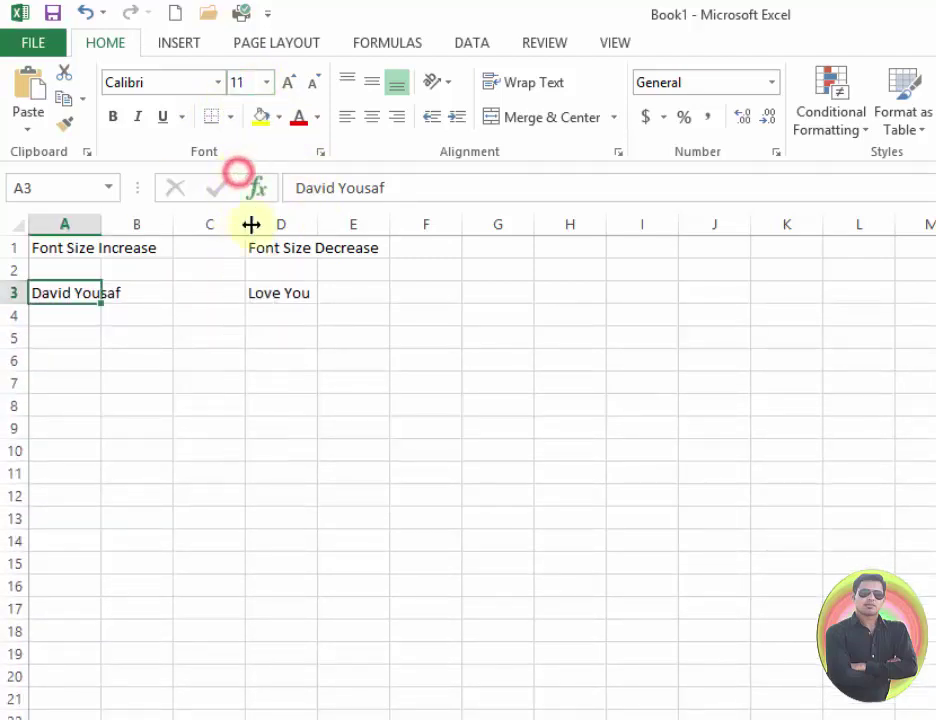
Step: Shrink 'Love You' in D3 to 8 pt
click(297, 292)
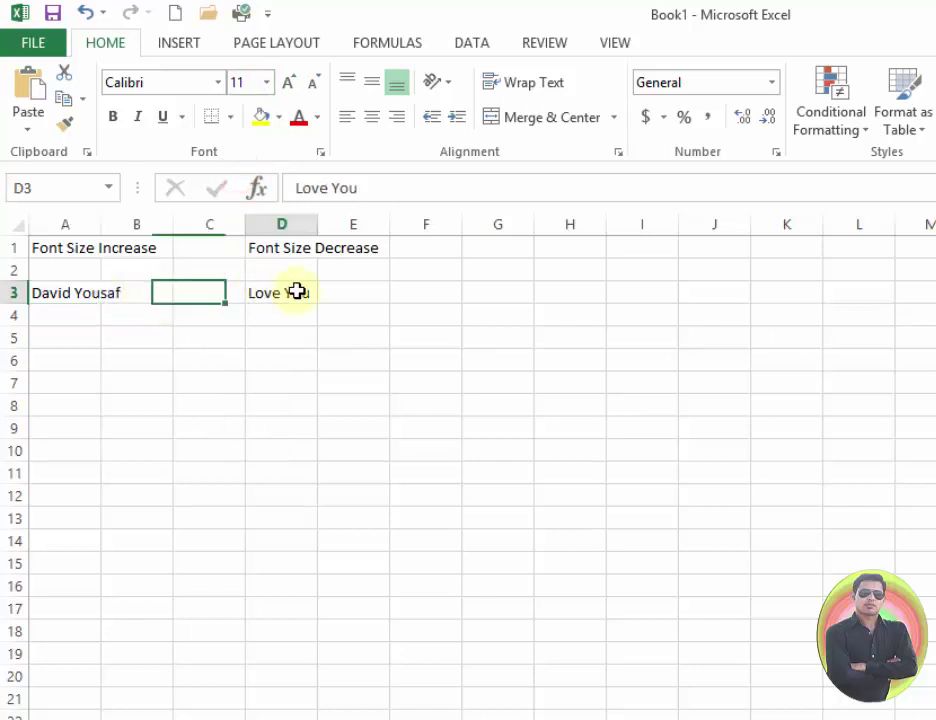
click(265, 82)
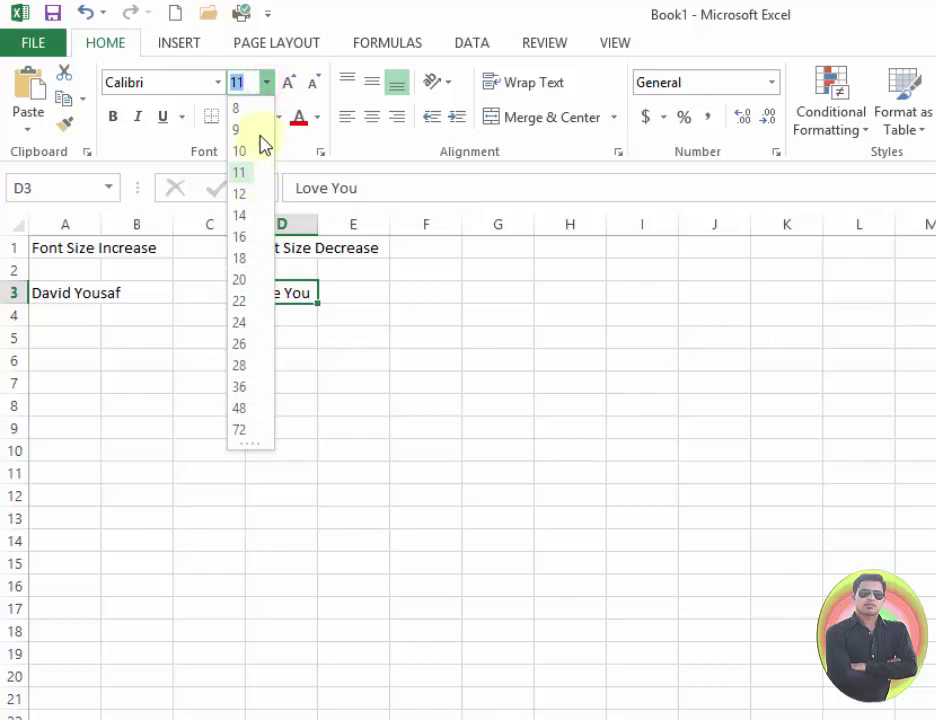
click(244, 109)
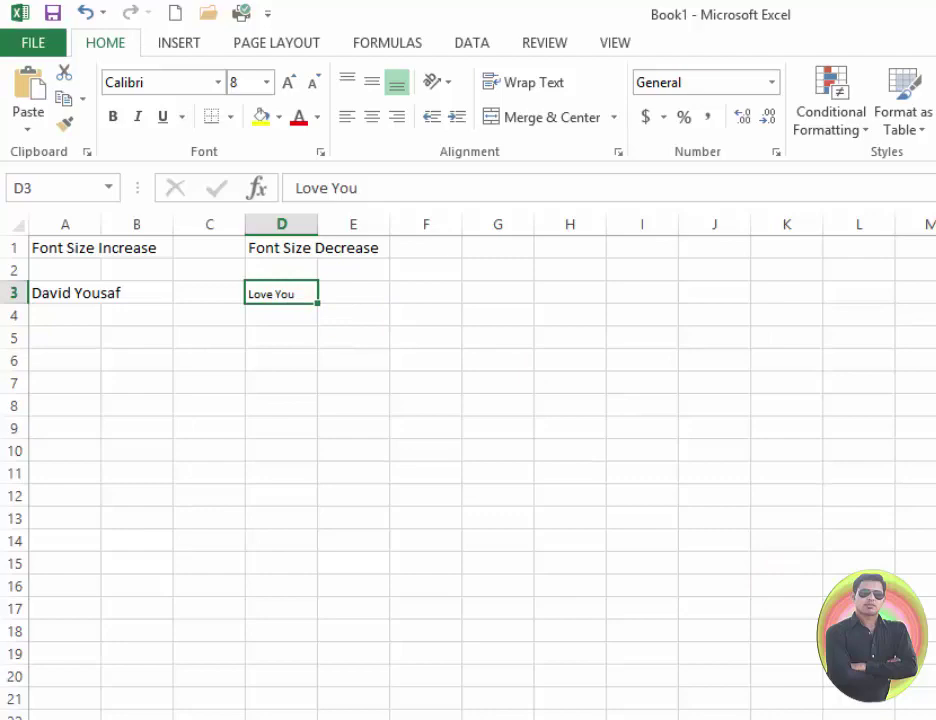
scroll(865, 376, up, 7)
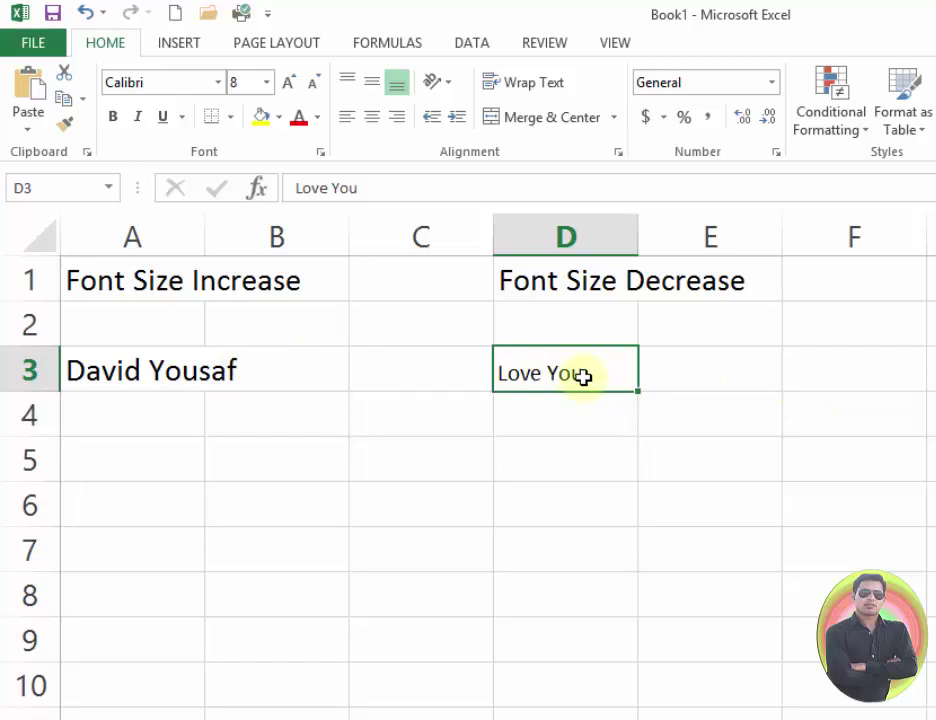
Step: Type font size 2 for 'Love You' in D3
click(267, 82)
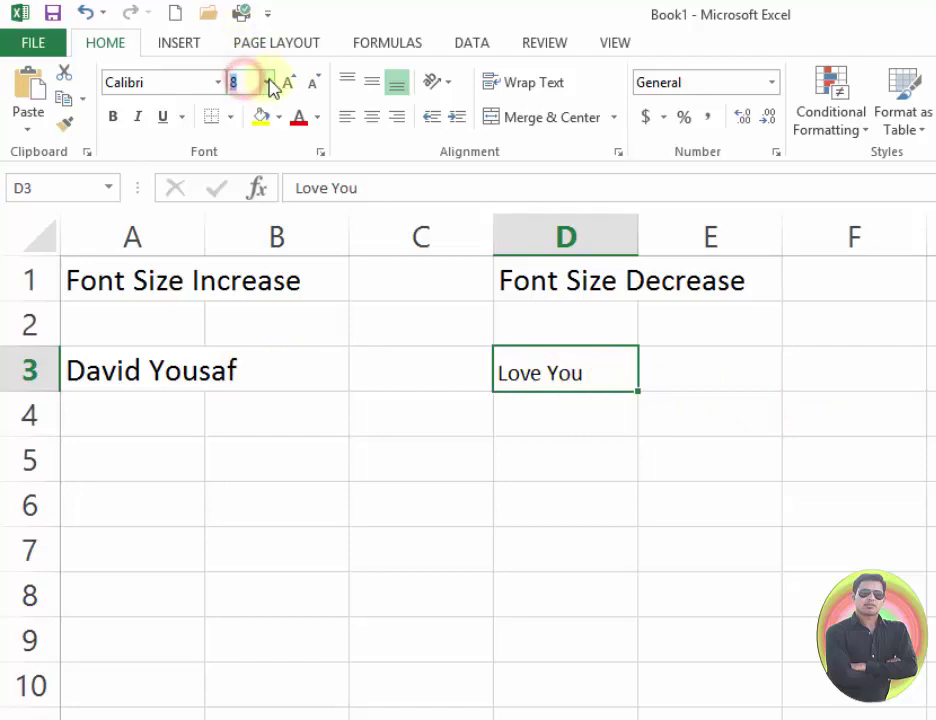
click(269, 84)
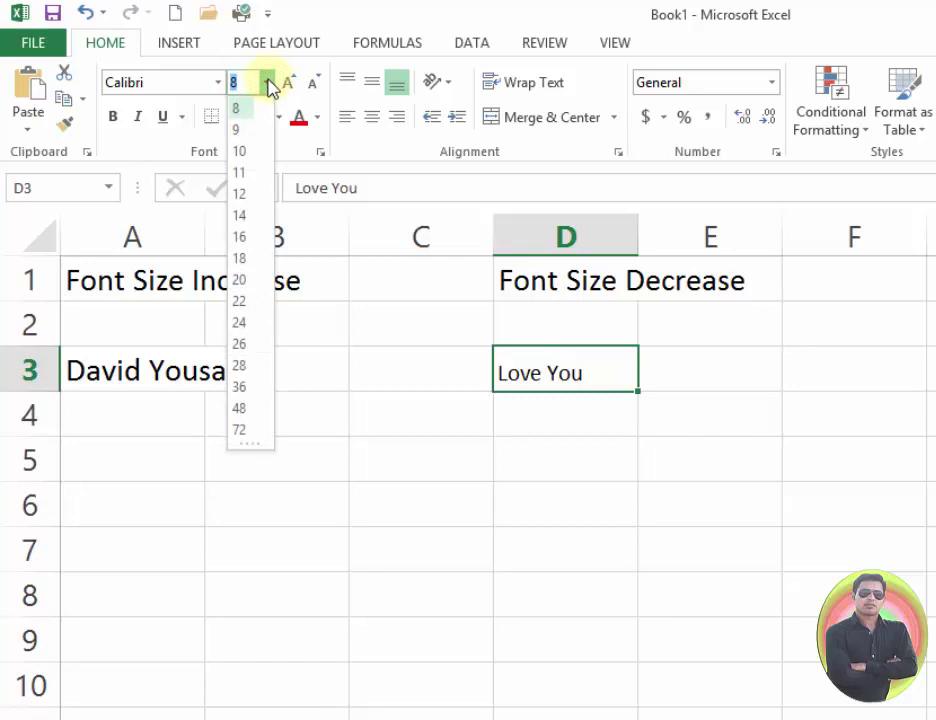
click(242, 84)
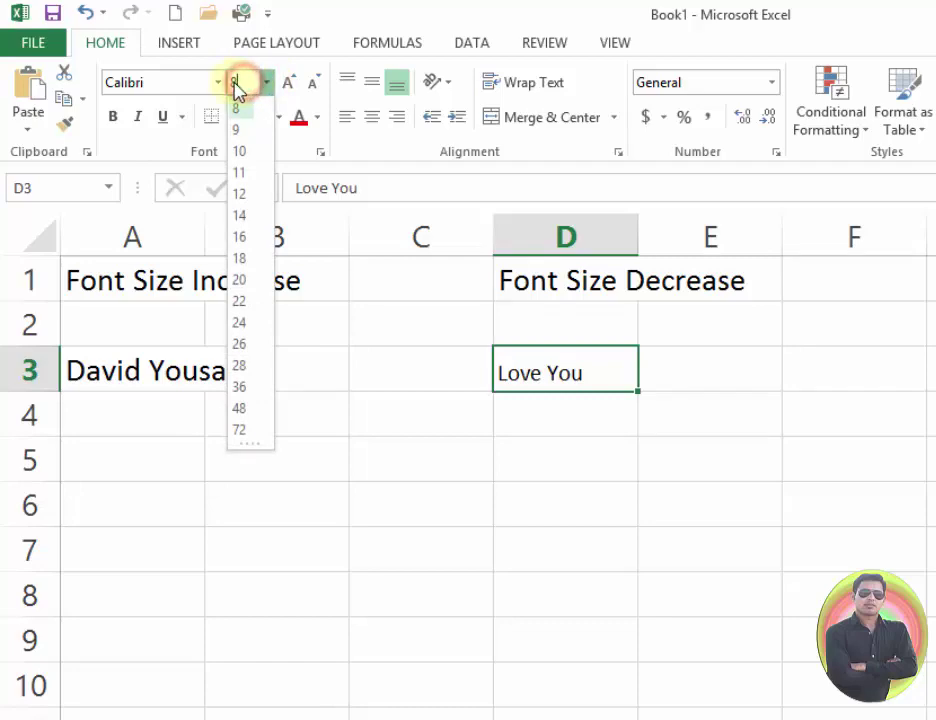
key(BackSpace)
text(2)
key(Return)
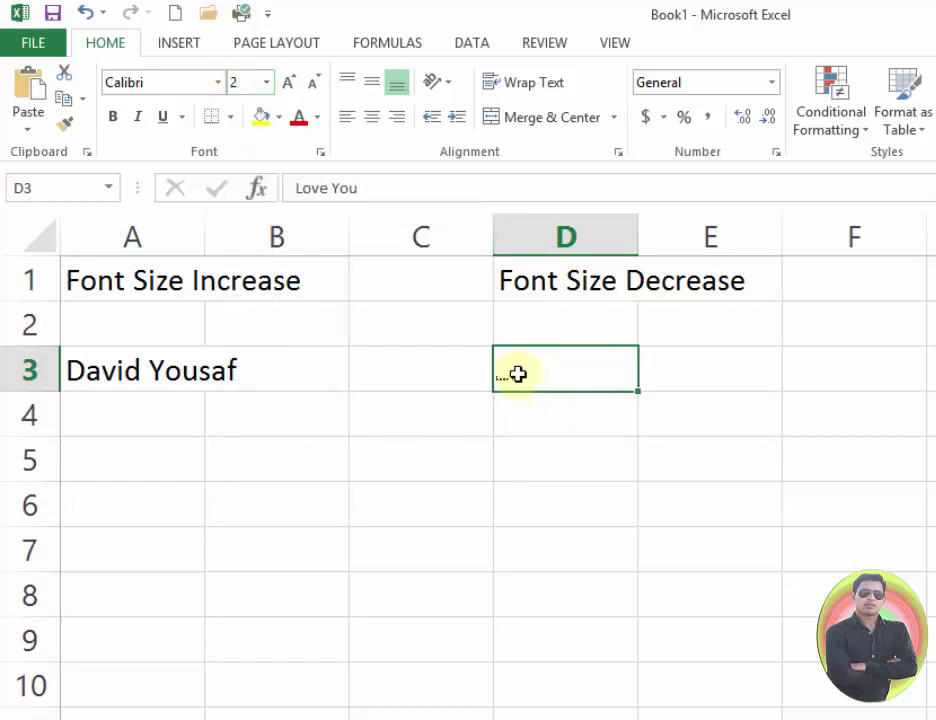
Step: Reselect D3 and set 'Love You' to font size 10
click(531, 440)
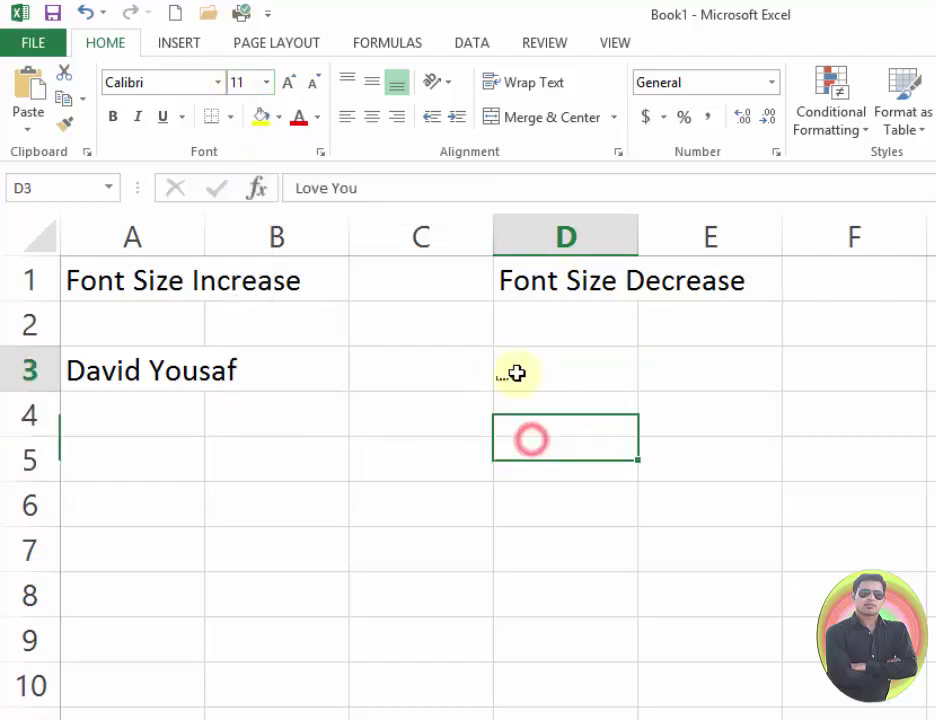
click(512, 371)
click(241, 81)
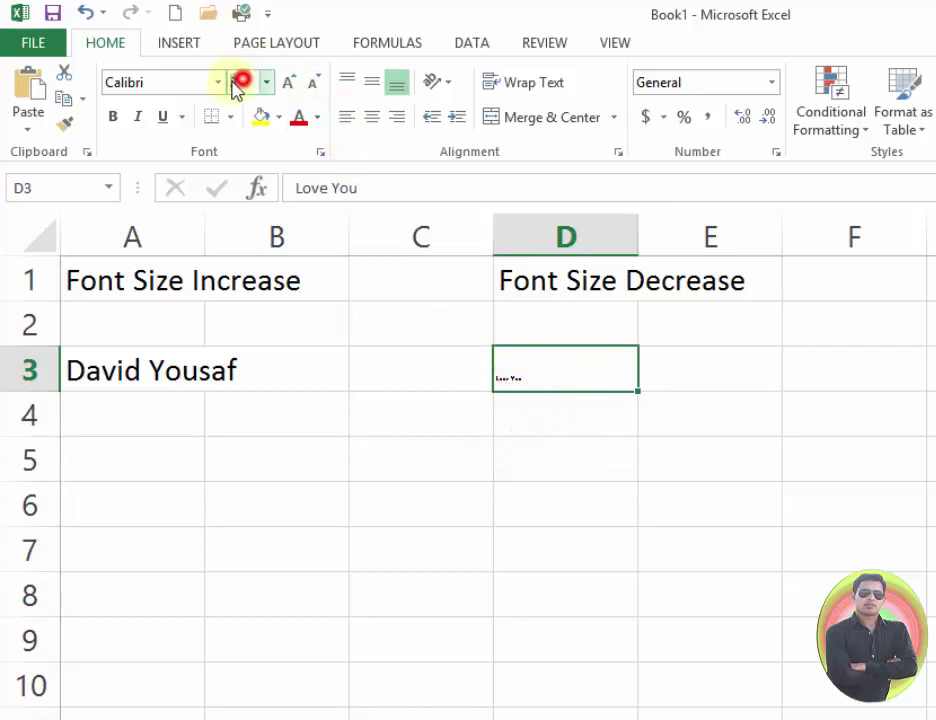
click(238, 82)
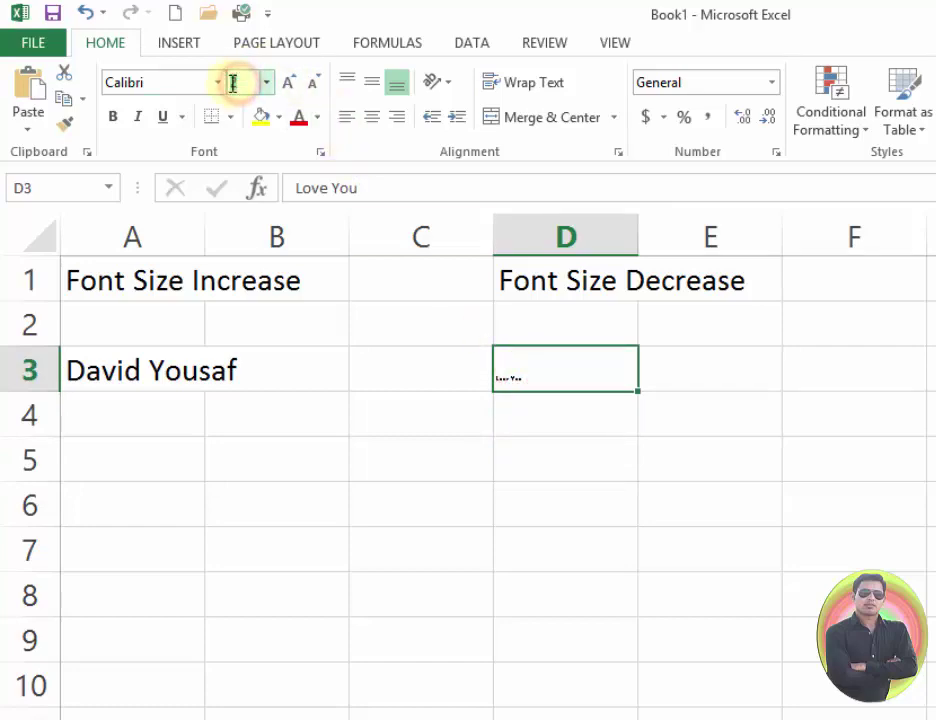
text(10)
key(Return)
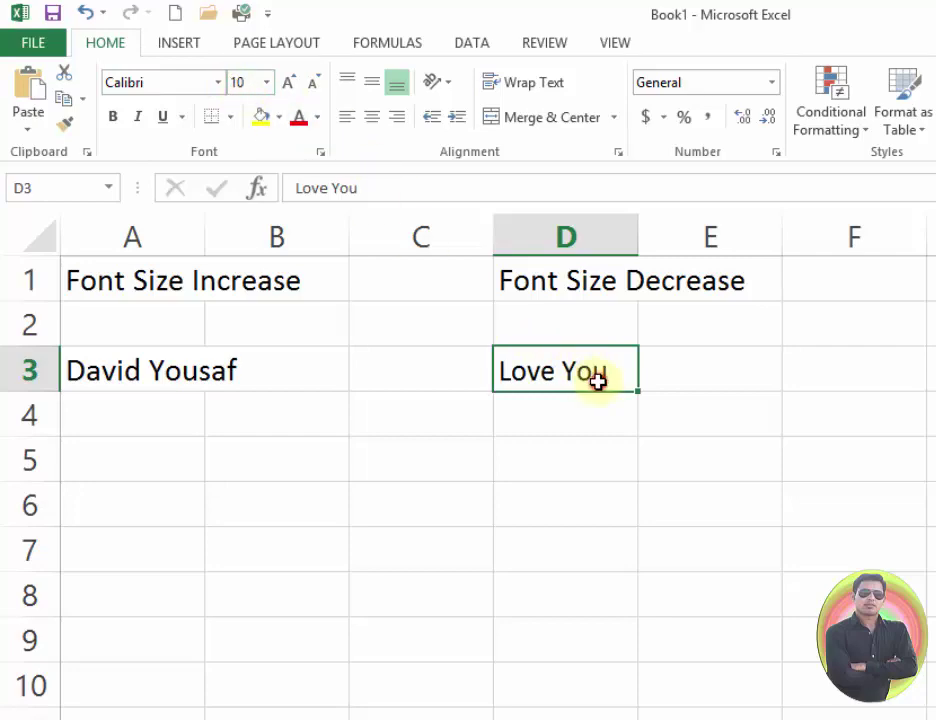
Step: Keep the name in A3 at 11 pt using the font size list
click(245, 81)
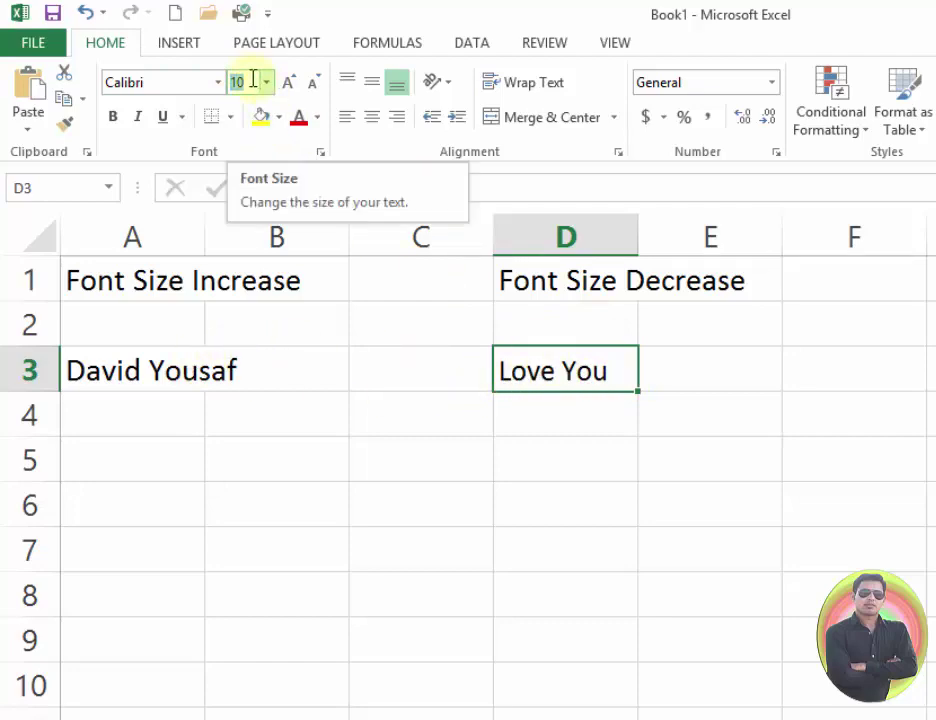
click(267, 82)
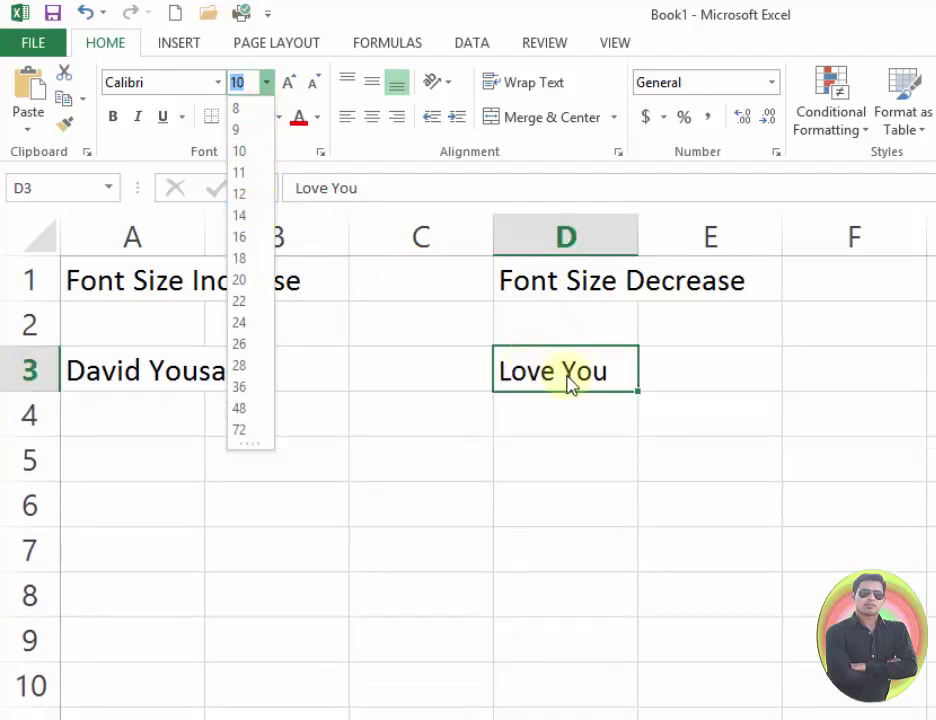
click(472, 441)
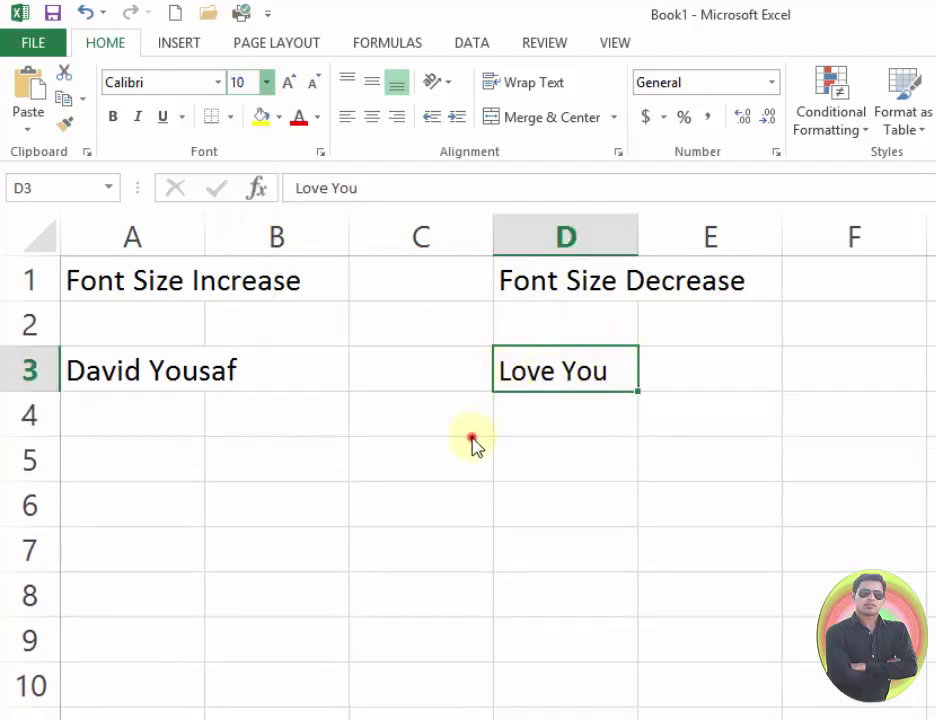
click(577, 281)
click(505, 376)
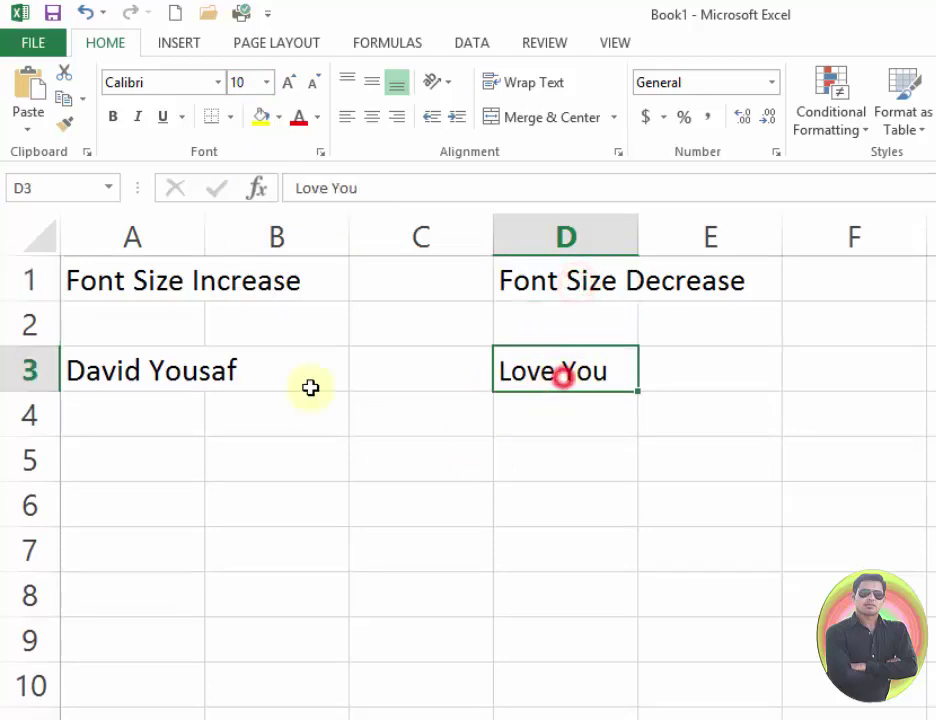
click(150, 368)
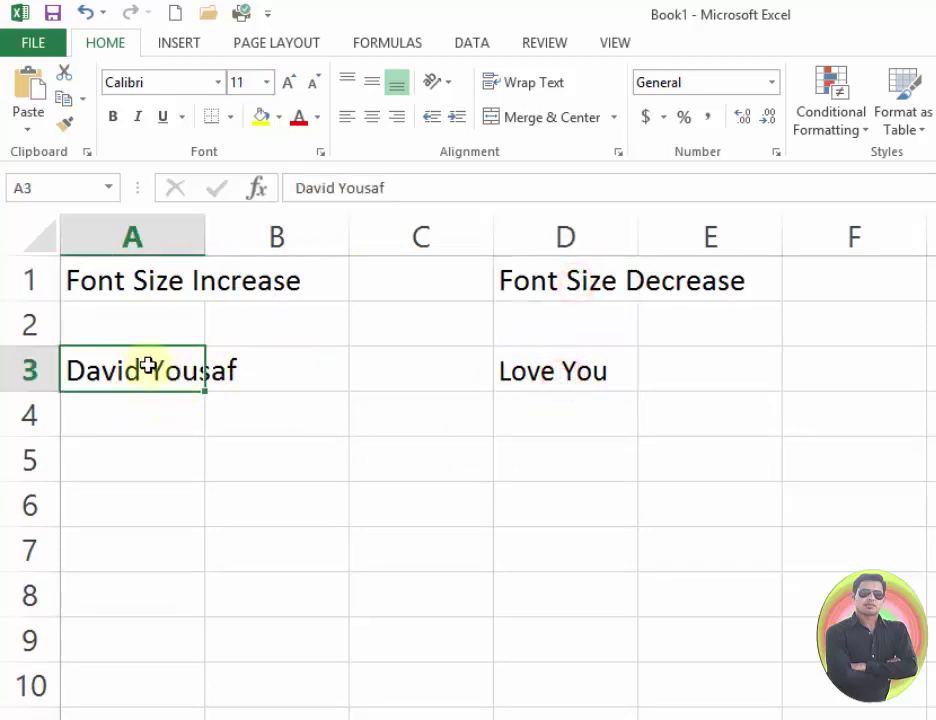
click(267, 83)
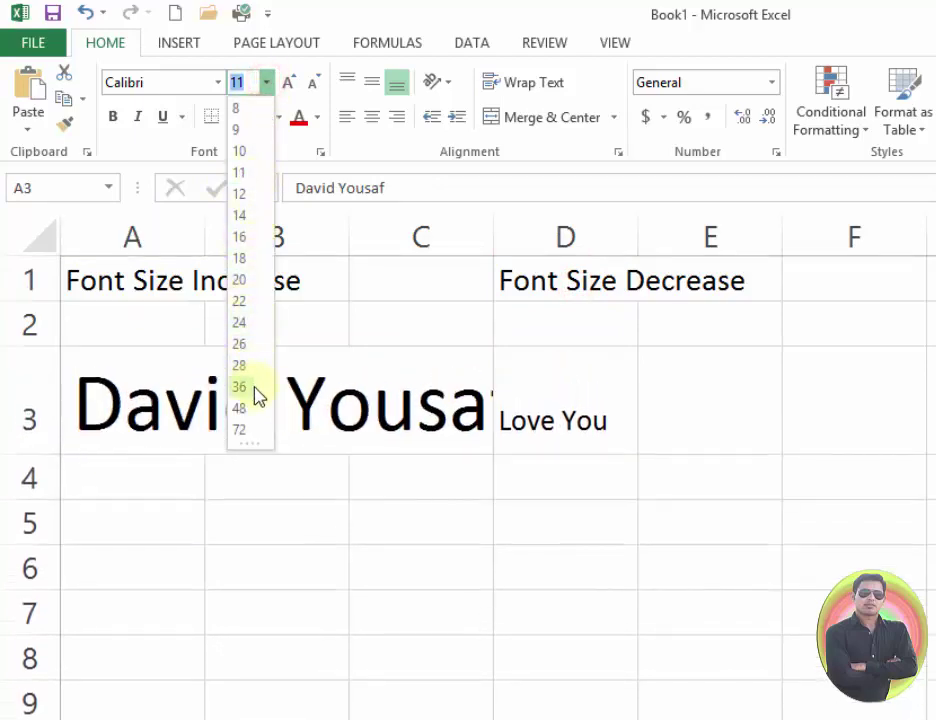
click(246, 176)
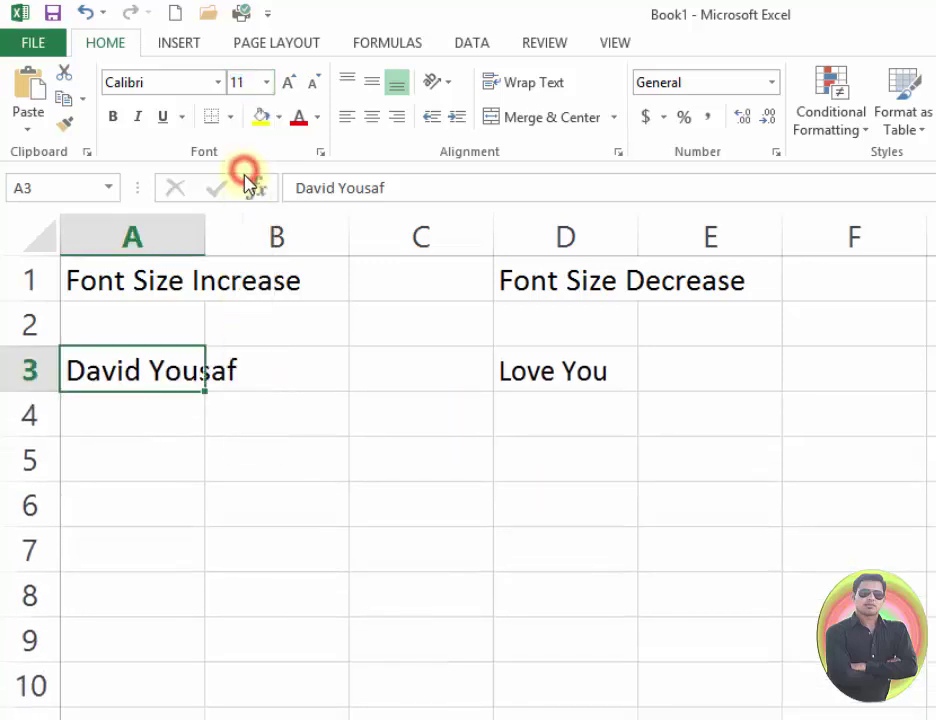
Step: Shrink 'Love You' in D3 from 10 to 8 pt
click(525, 358)
click(266, 82)
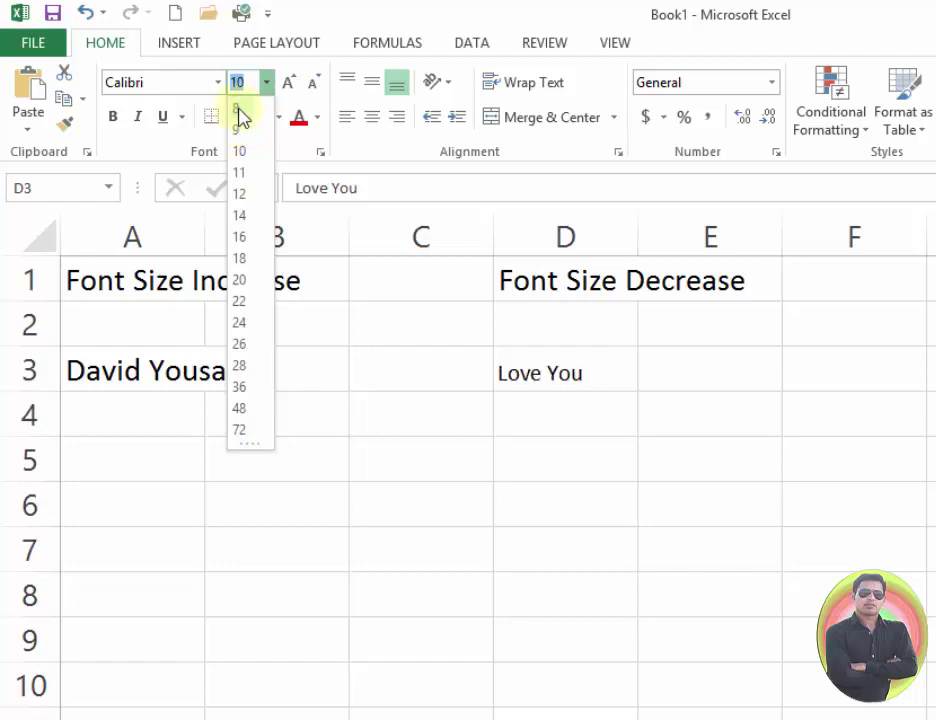
key(Escape)
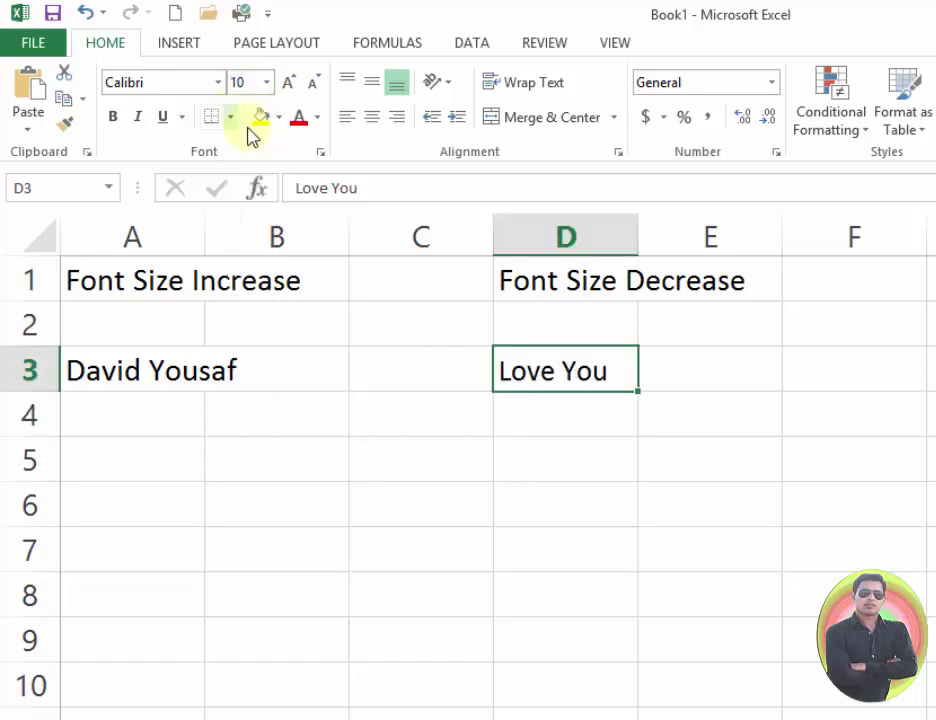
click(572, 380)
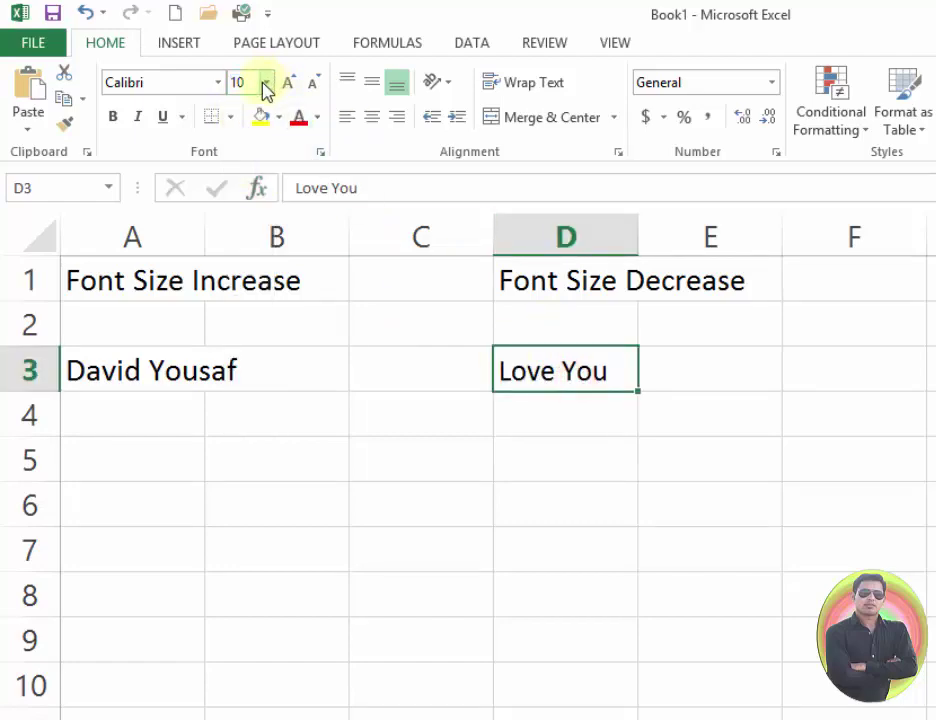
click(266, 82)
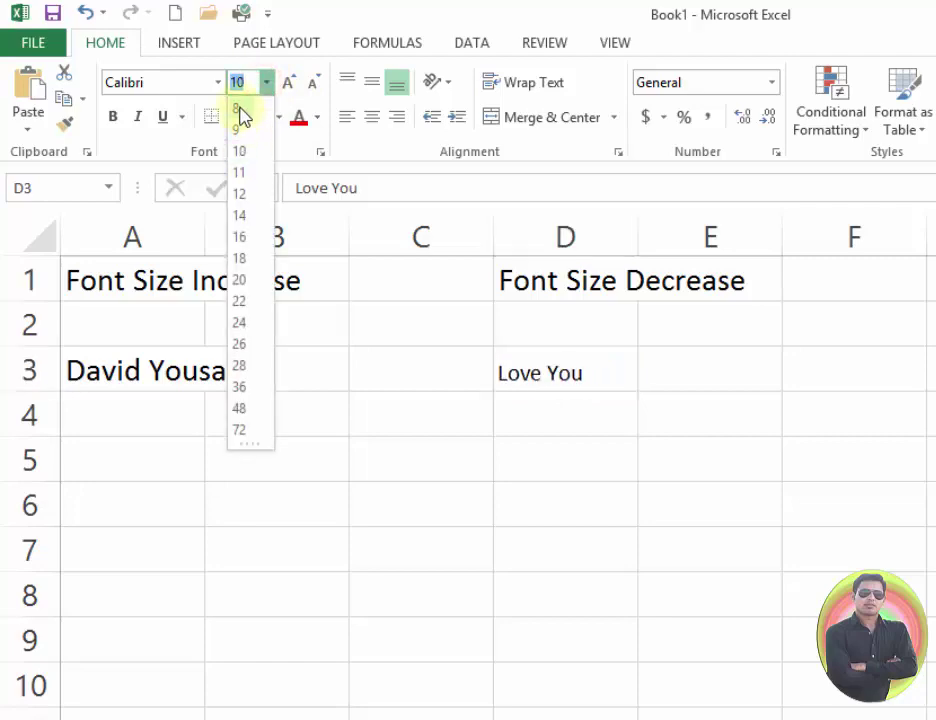
click(240, 108)
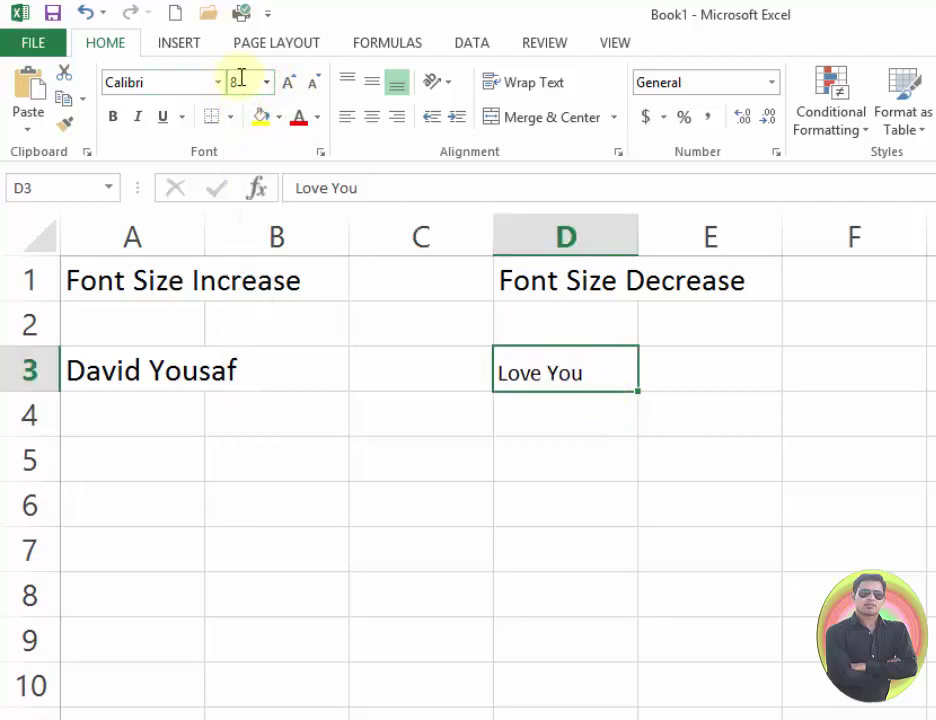
Step: Select A3 and type 15 into the Font Size box to enlarge the name
click(189, 370)
click(266, 84)
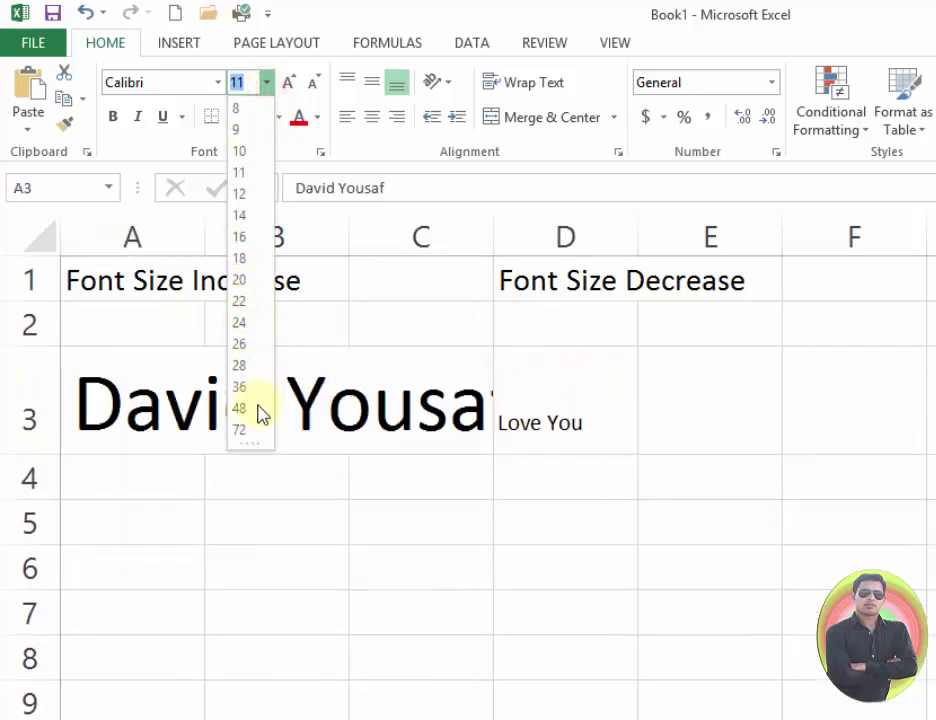
click(247, 80)
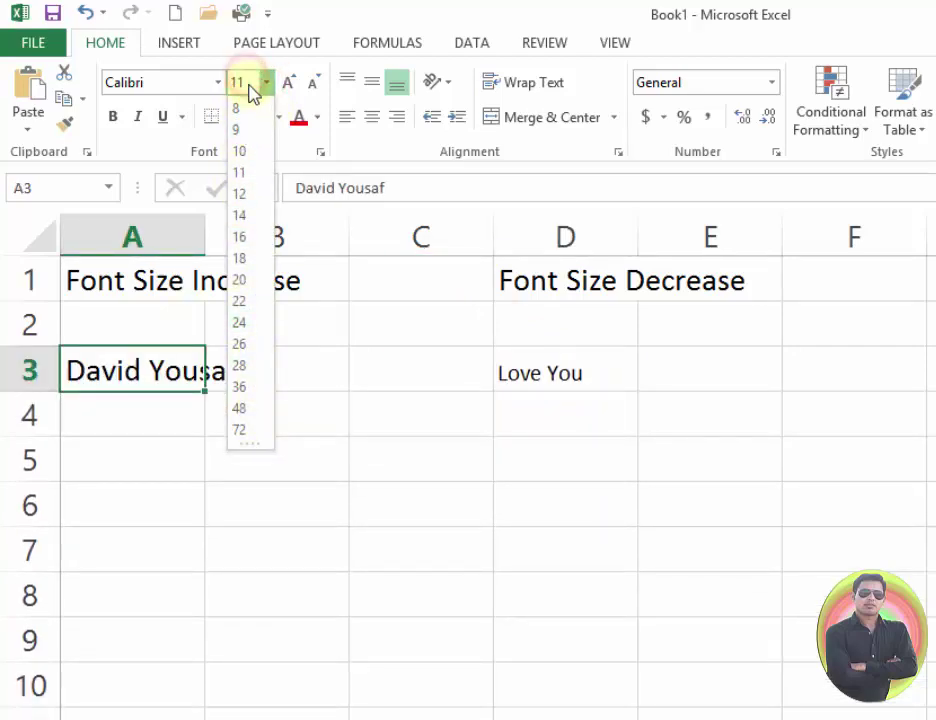
click(247, 84)
click(296, 147)
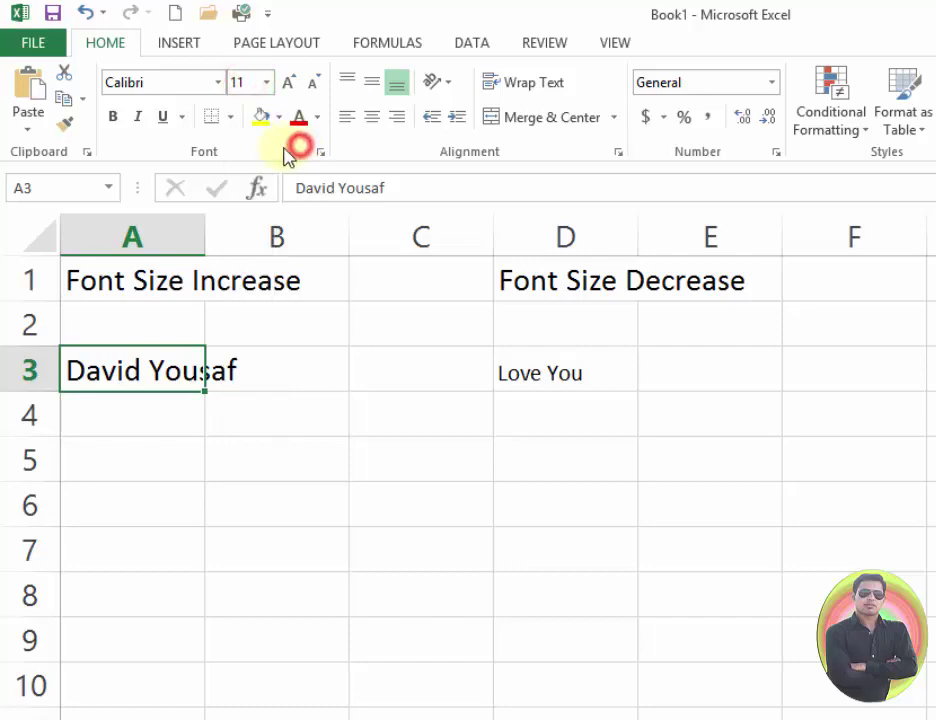
click(246, 80)
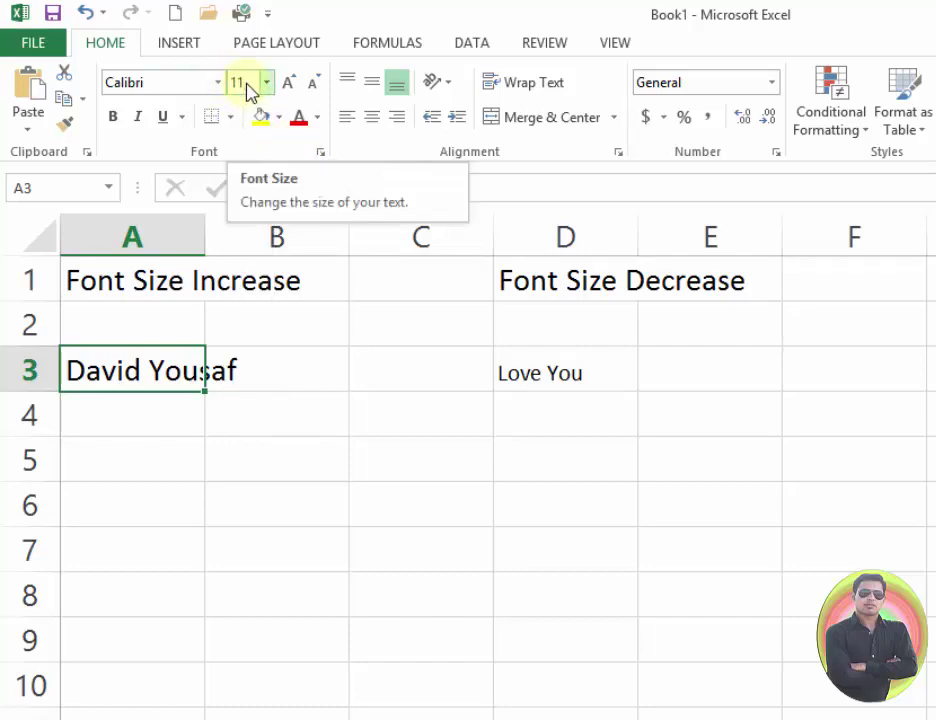
text(1)
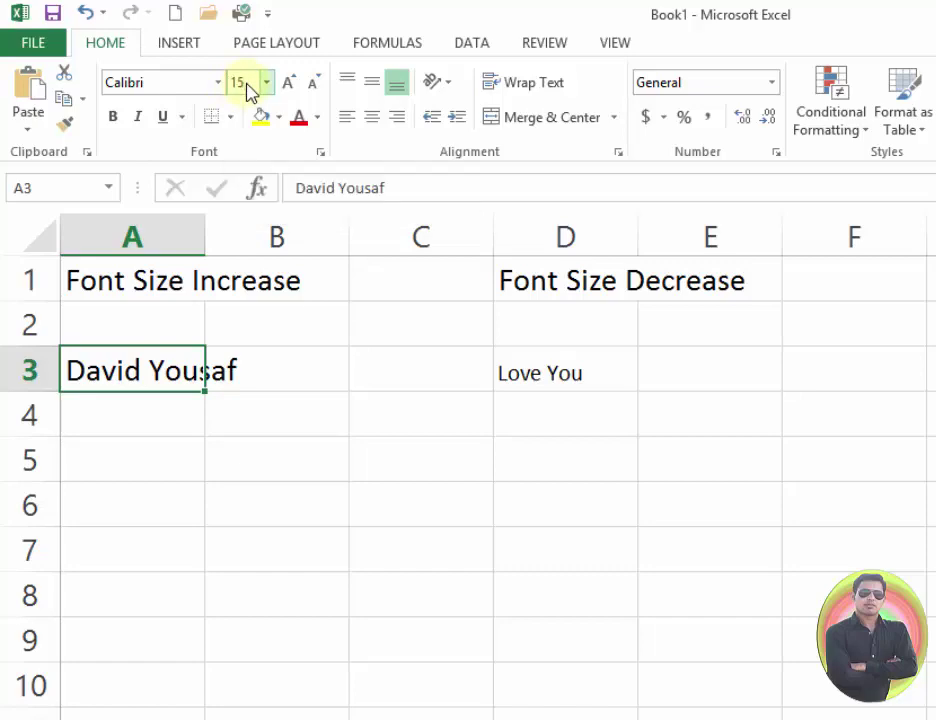
key(Return)
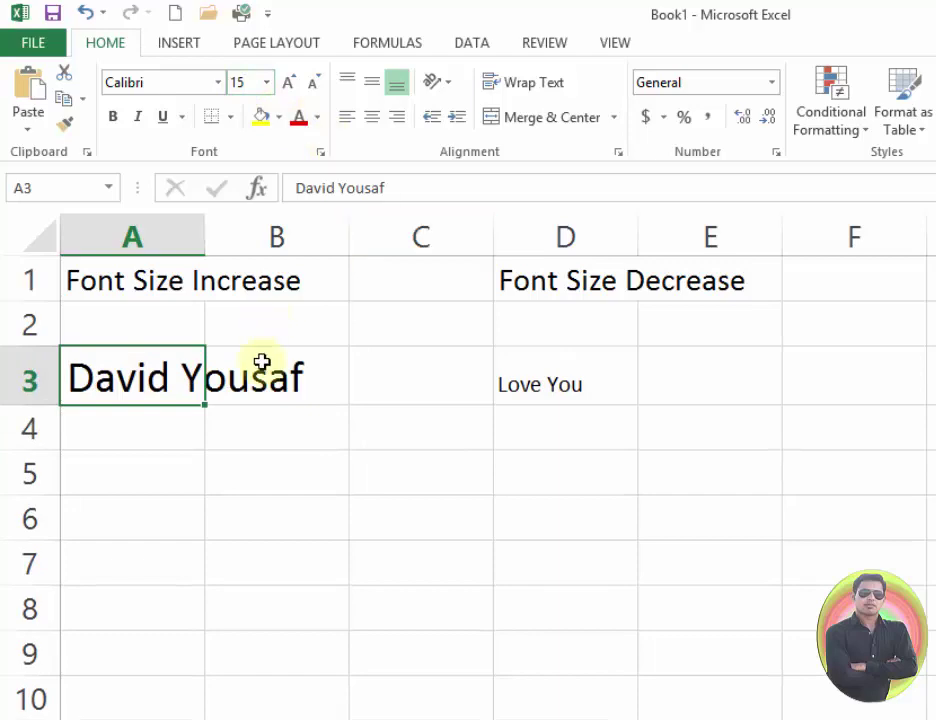
Step: Set 'Love You' in D3 to font size 2 using the Font Size box
click(543, 388)
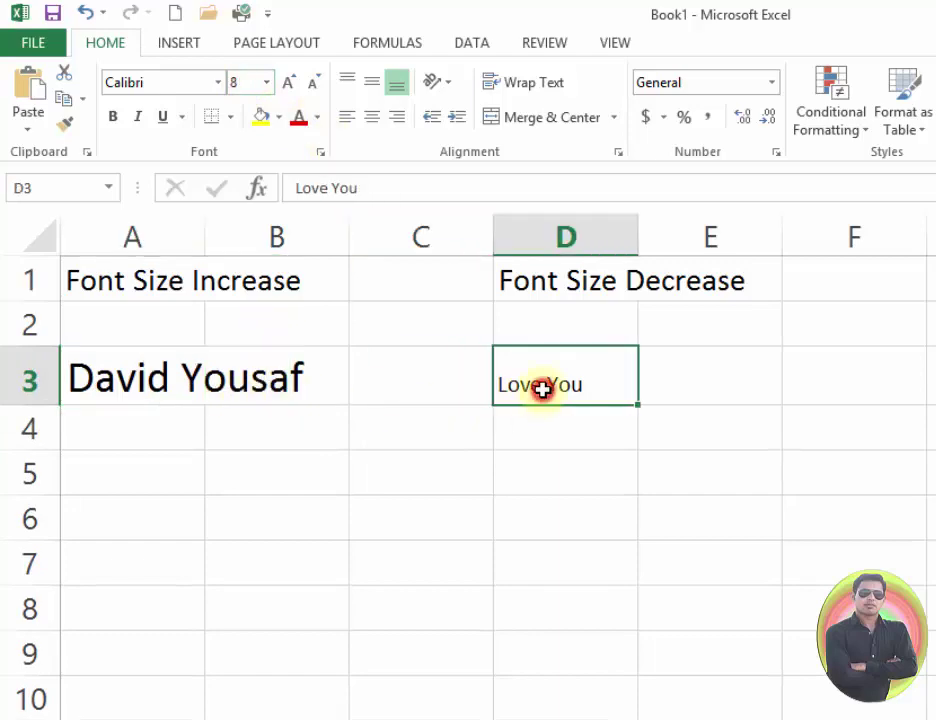
click(245, 83)
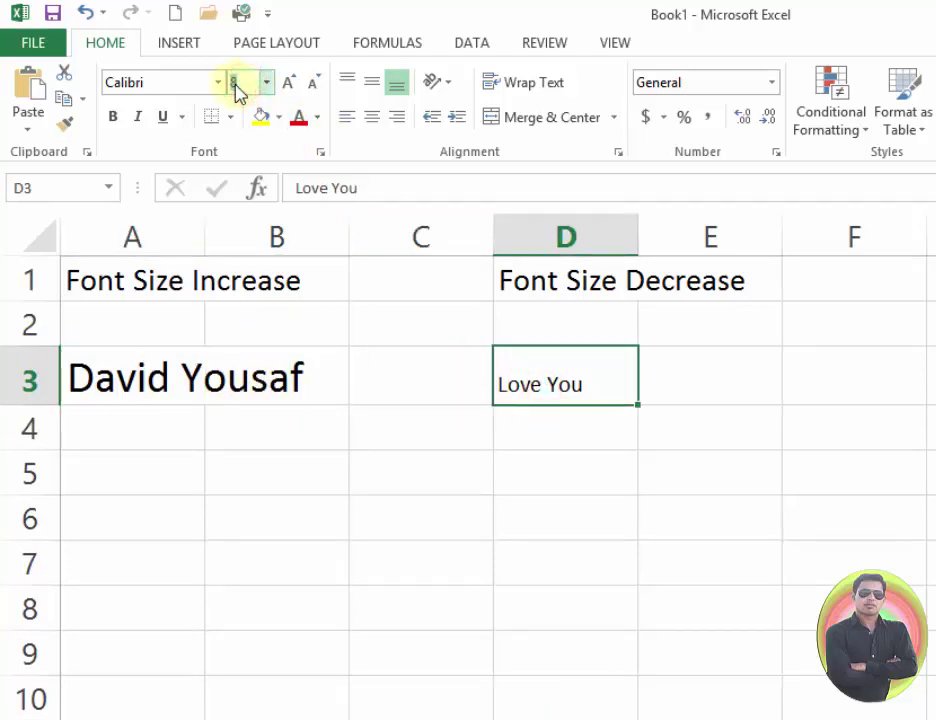
click(267, 83)
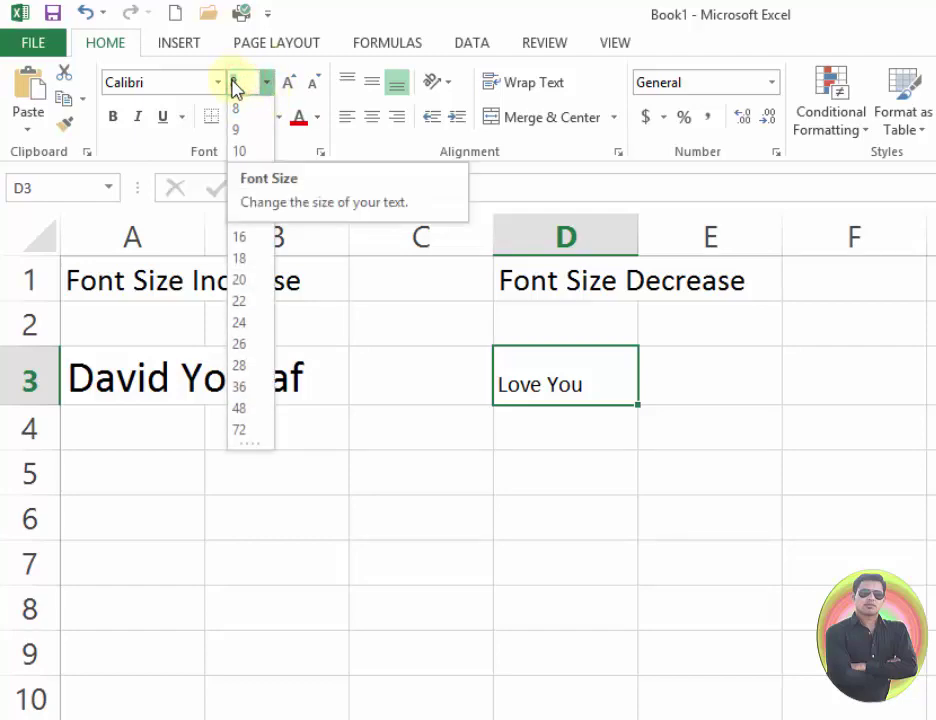
text(2)
key(Return)
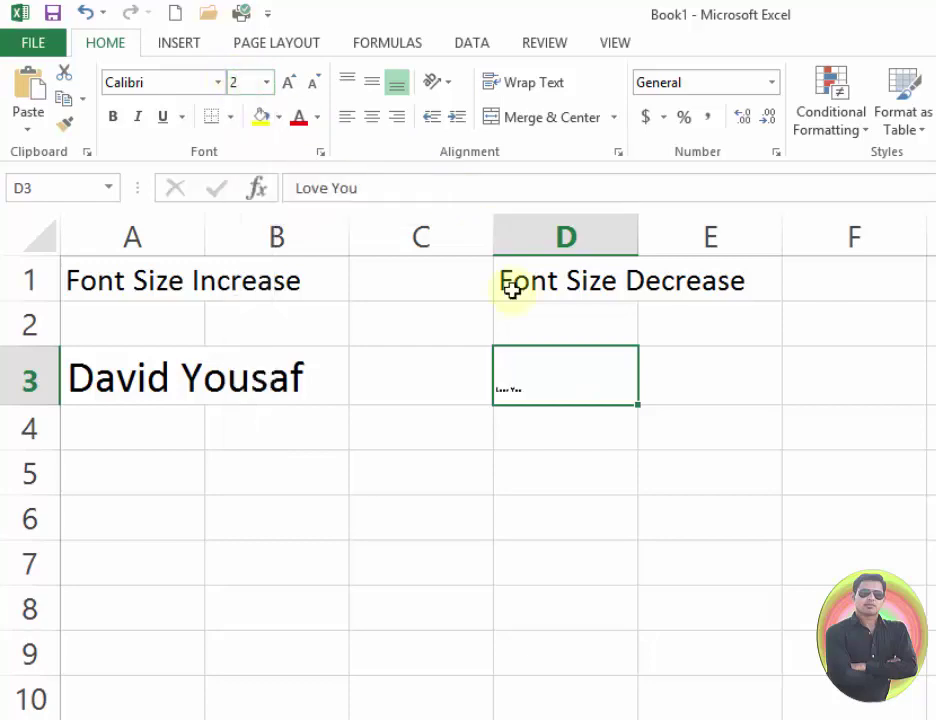
Step: Change D3's font size to 122, then settle on 12
click(561, 377)
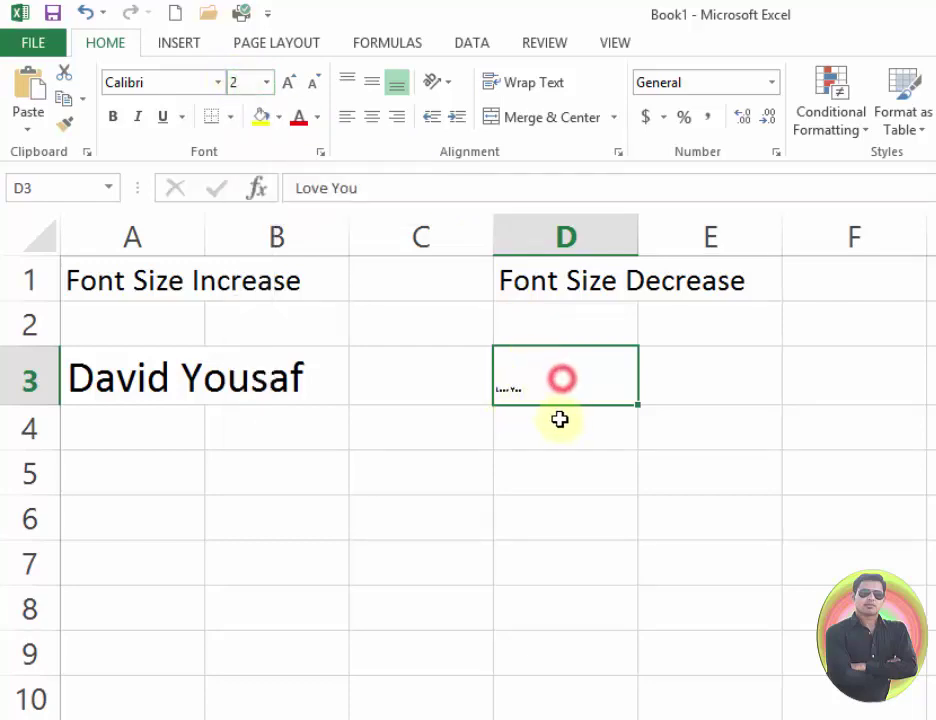
click(268, 83)
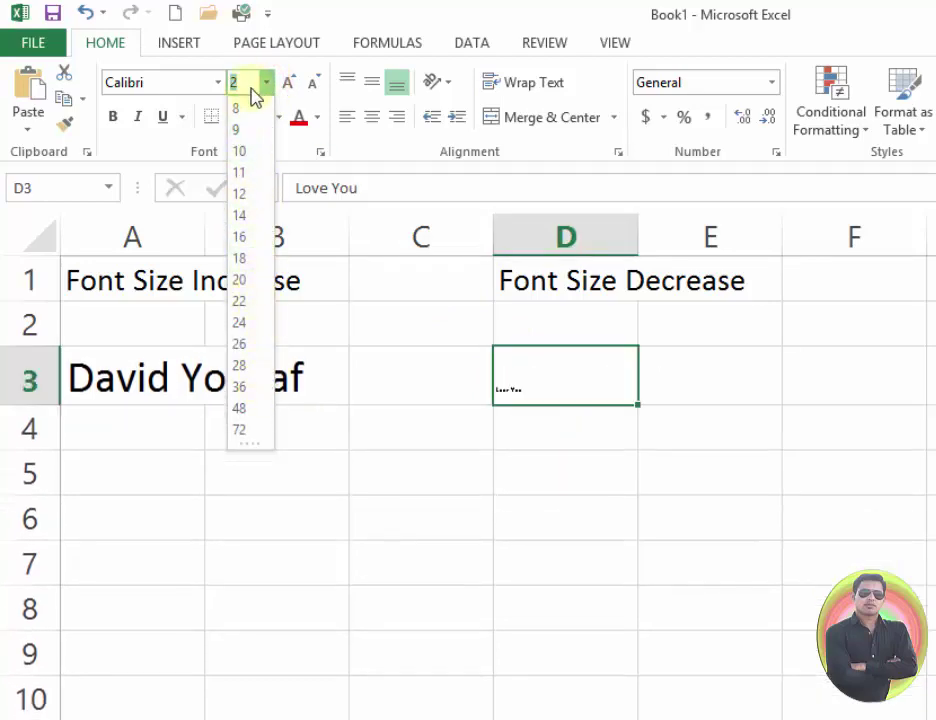
click(257, 80)
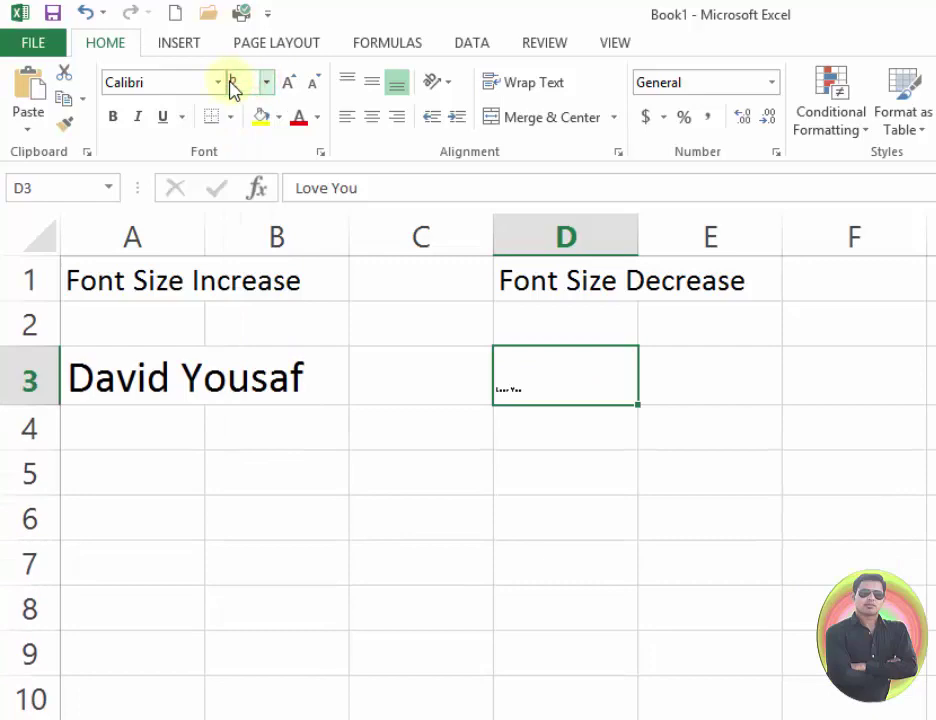
text(122)
key(Return)
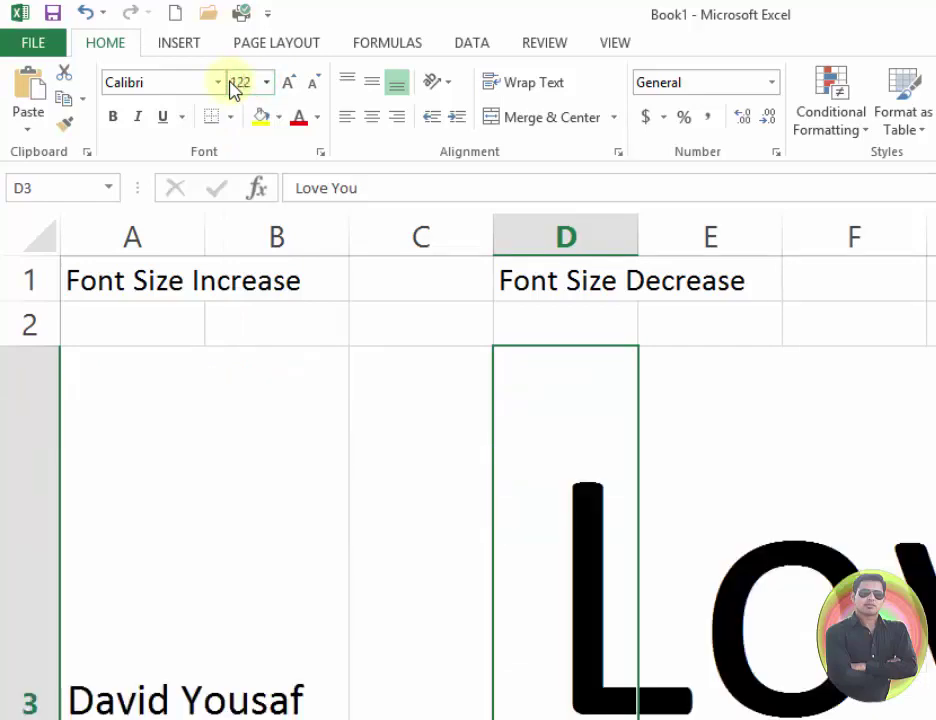
click(252, 82)
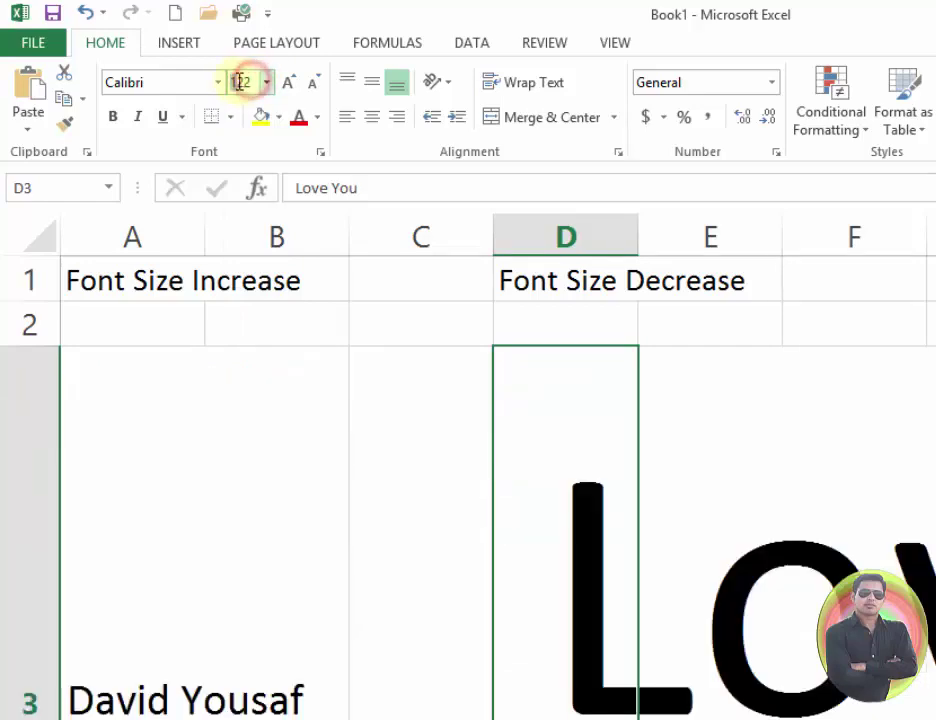
click(247, 79)
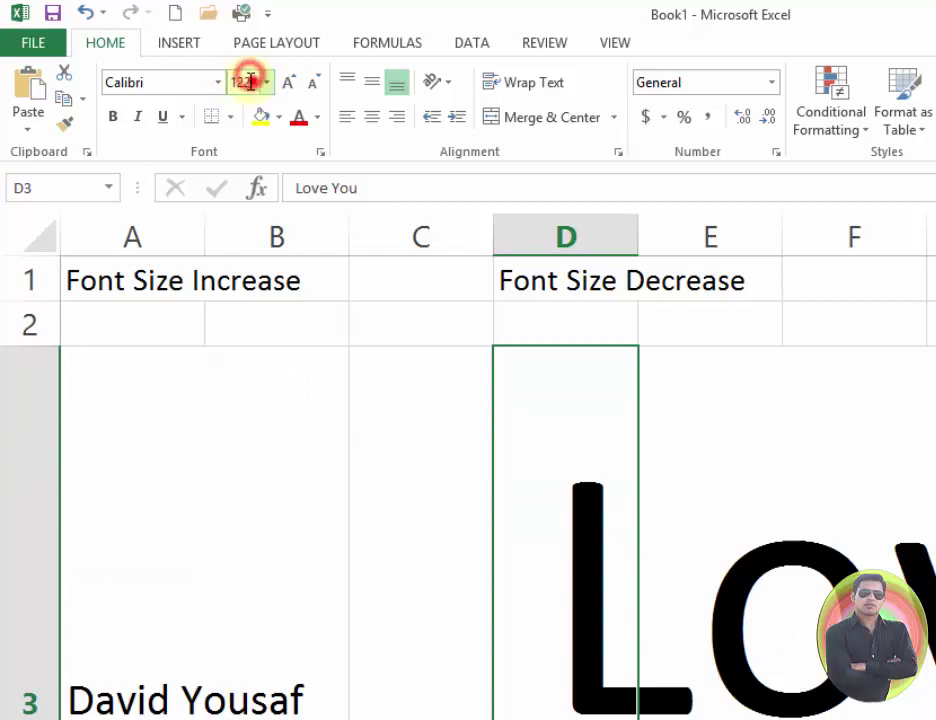
key(Return)
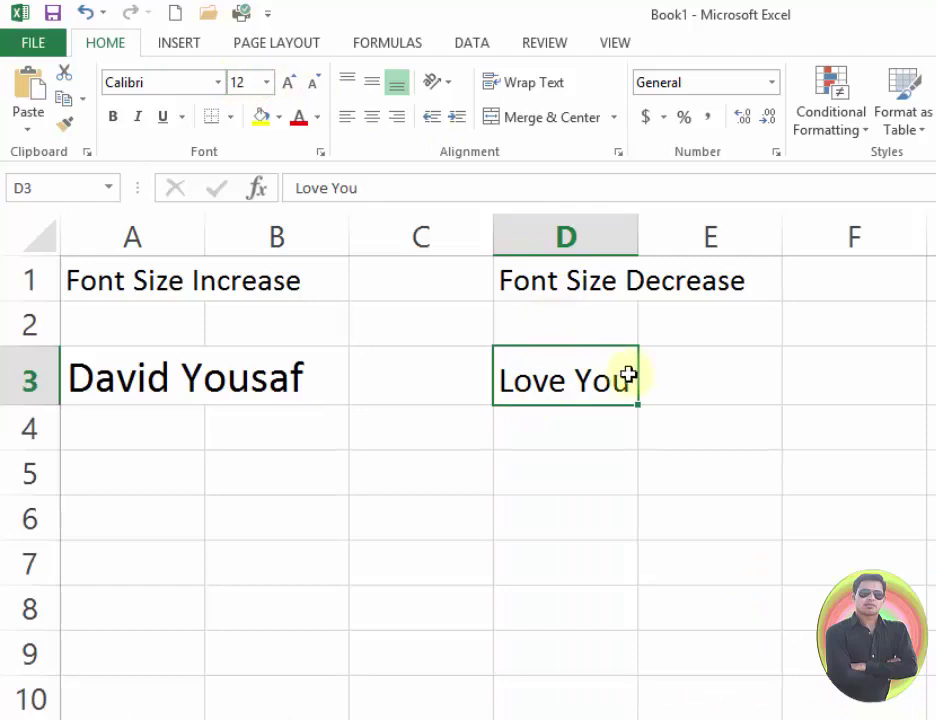
click(236, 378)
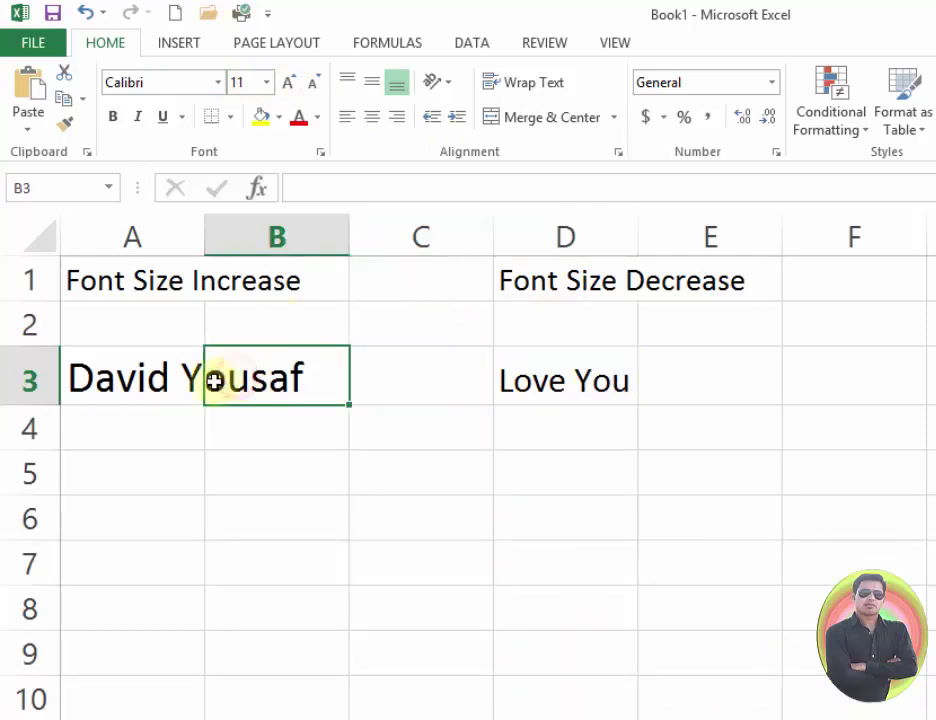
click(130, 378)
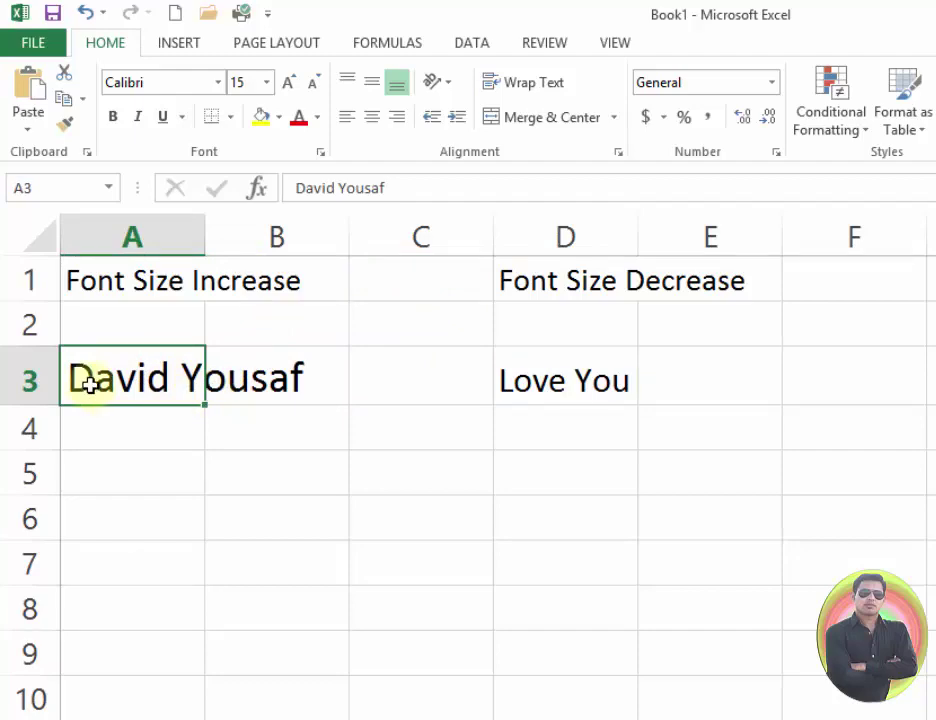
click(299, 82)
click(299, 82)
click(299, 82)
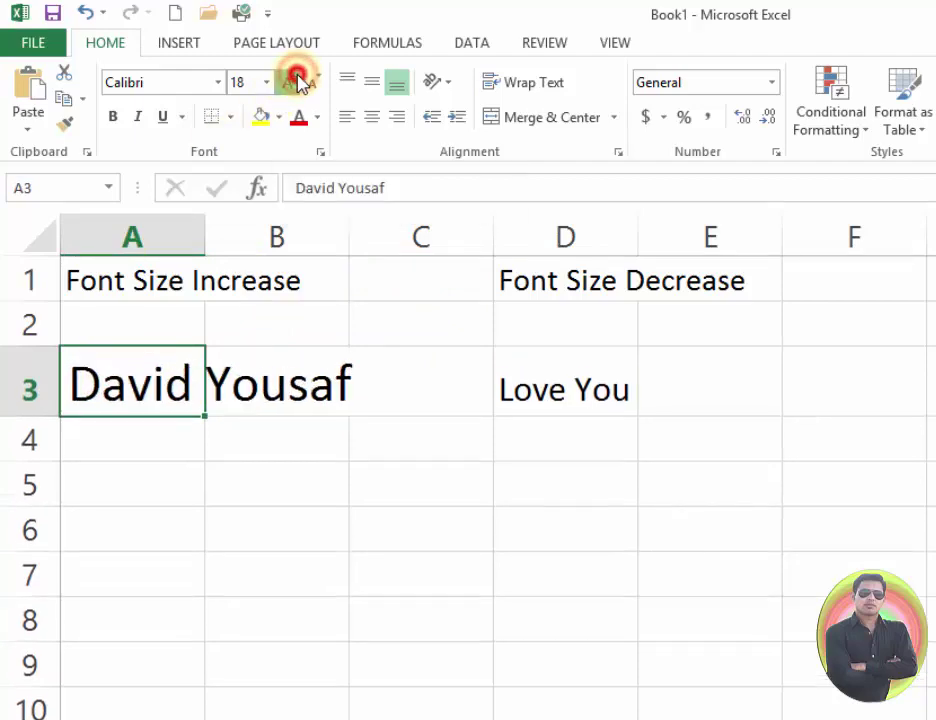
click(299, 82)
click(299, 81)
click(299, 81)
click(299, 81)
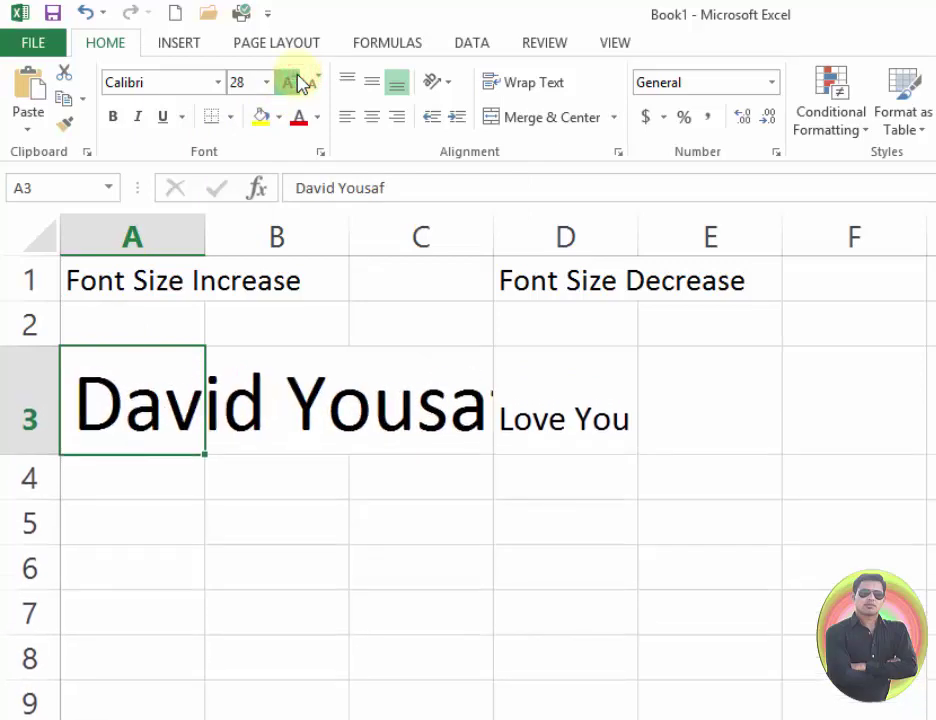
click(299, 81)
click(299, 82)
click(299, 82)
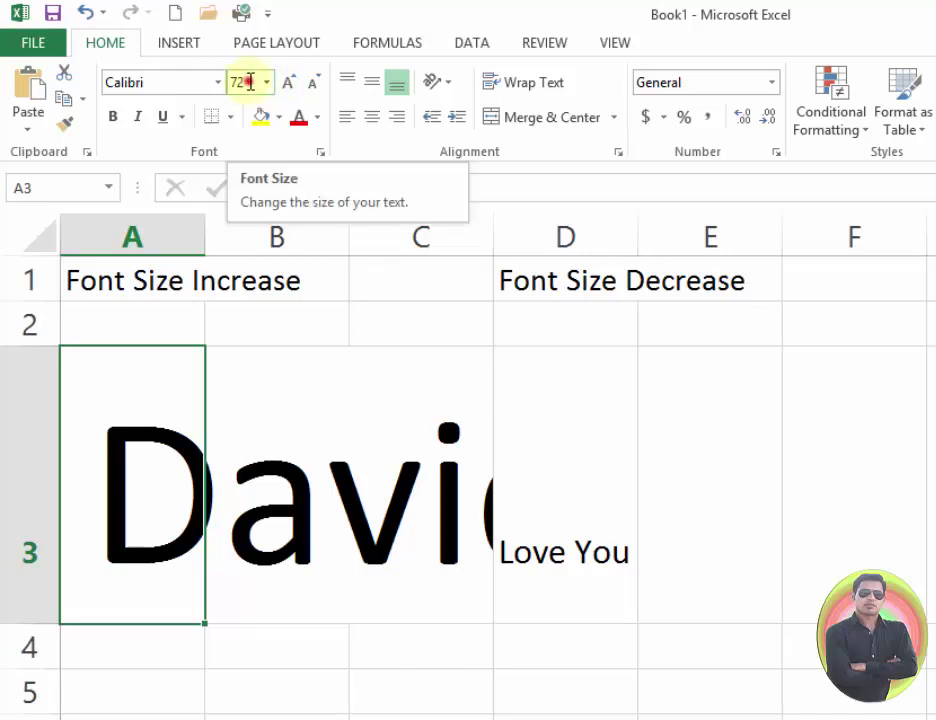
click(250, 81)
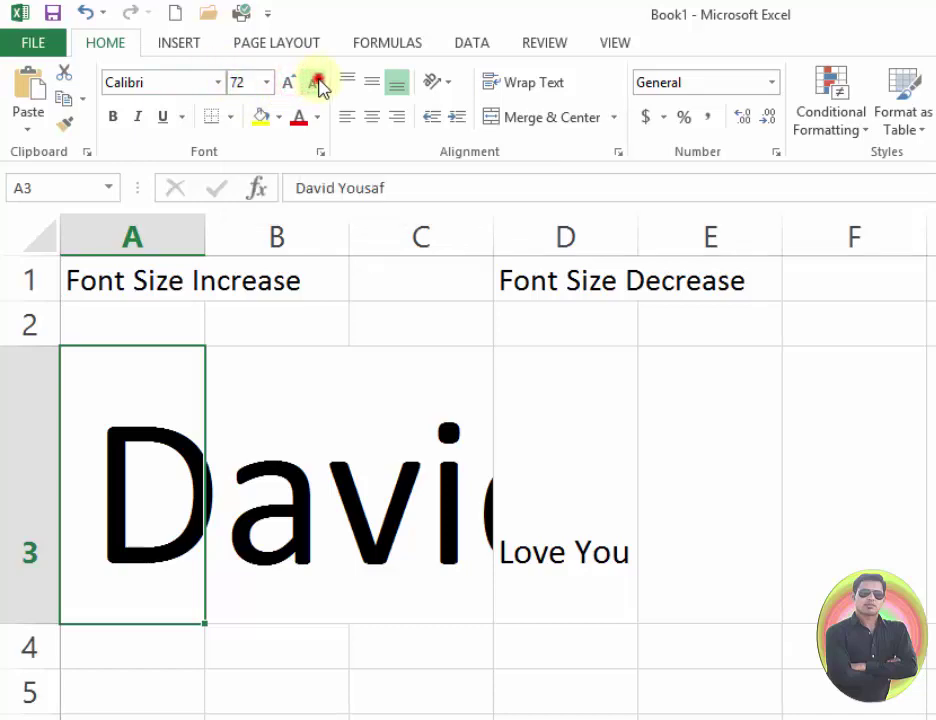
click(318, 82)
click(318, 82)
click(318, 82)
click(318, 82)
click(318, 82)
click(318, 82)
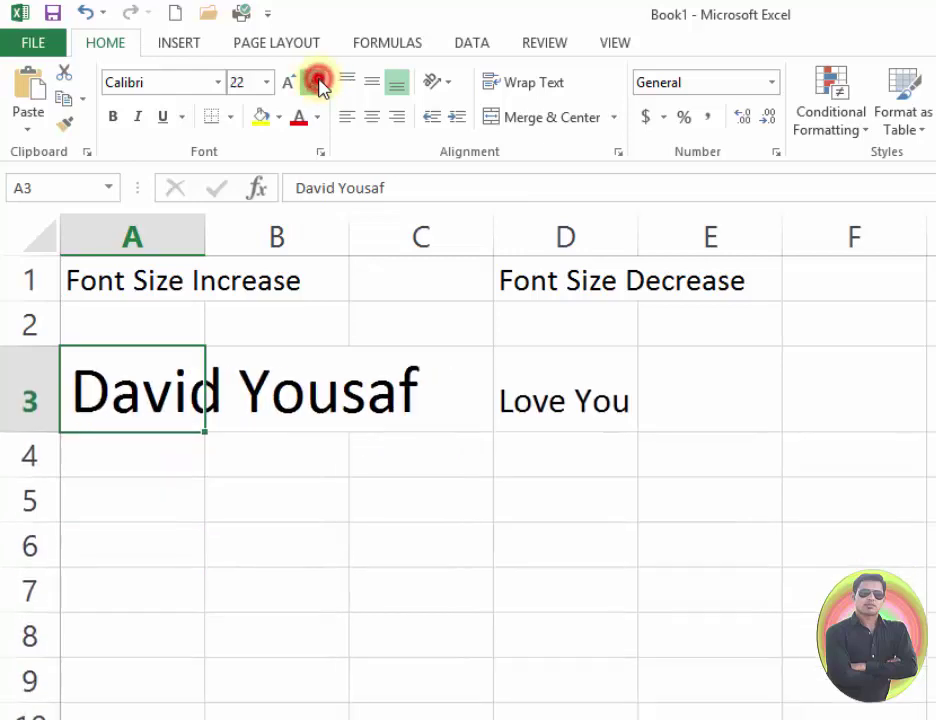
click(318, 82)
click(318, 82)
click(318, 82)
click(318, 82)
click(318, 82)
click(318, 82)
click(318, 82)
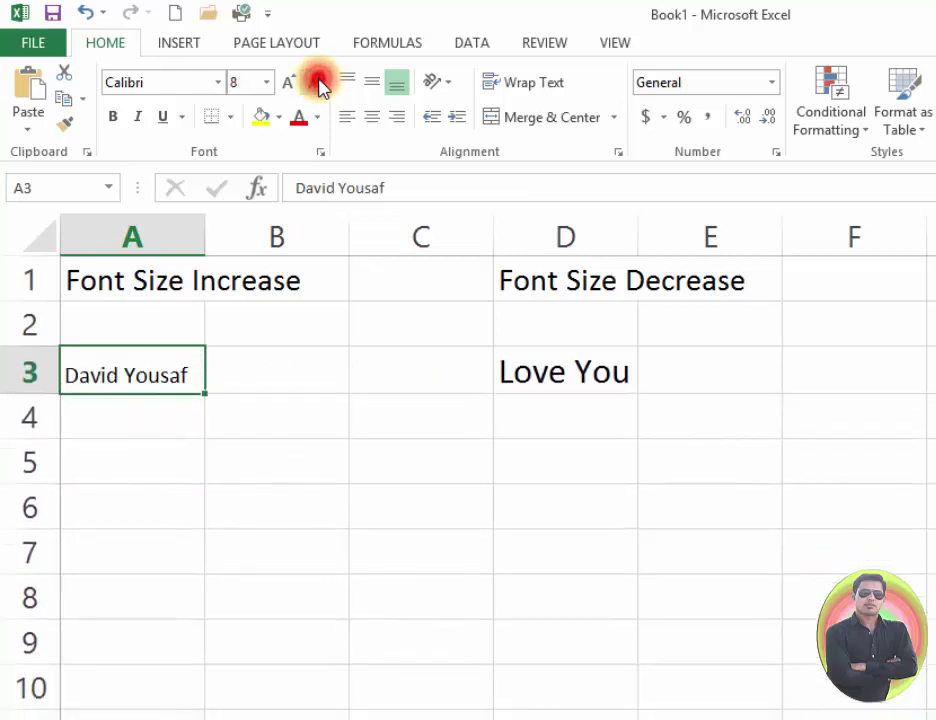
Step: Shrink 'Love You' in D3 step by step down to 8 point
click(585, 375)
click(316, 82)
click(316, 82)
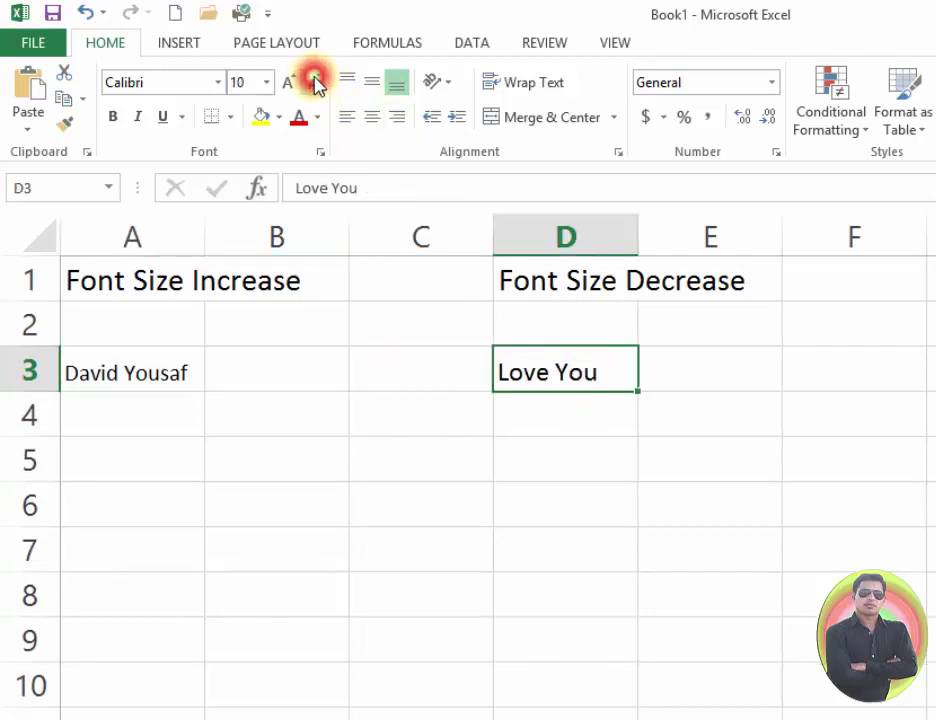
click(316, 82)
click(316, 82)
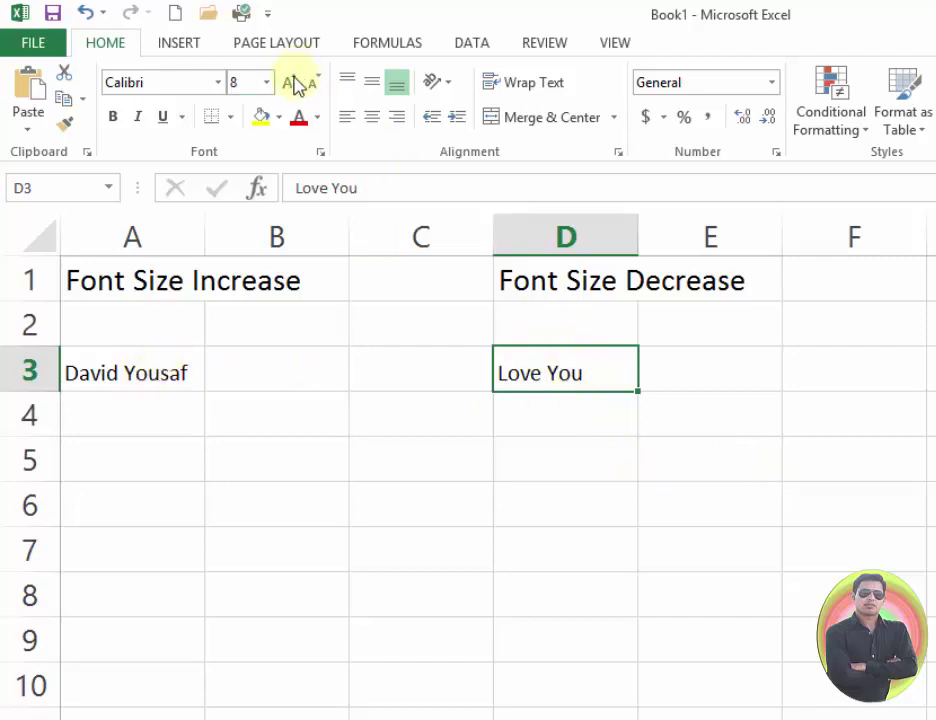
click(159, 385)
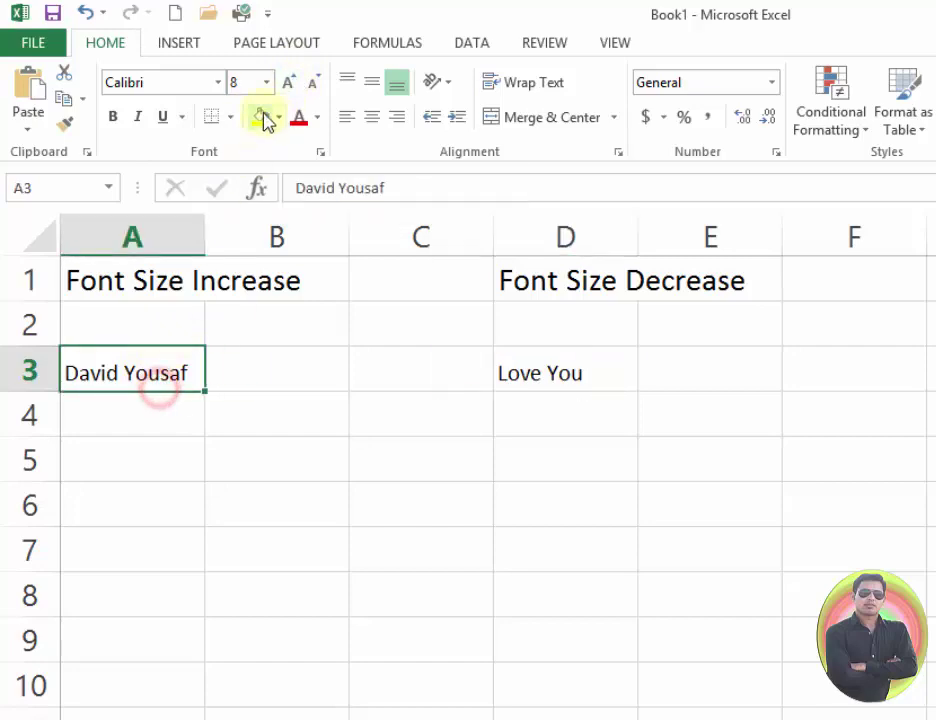
click(287, 88)
click(287, 88)
click(287, 88)
click(287, 88)
click(287, 88)
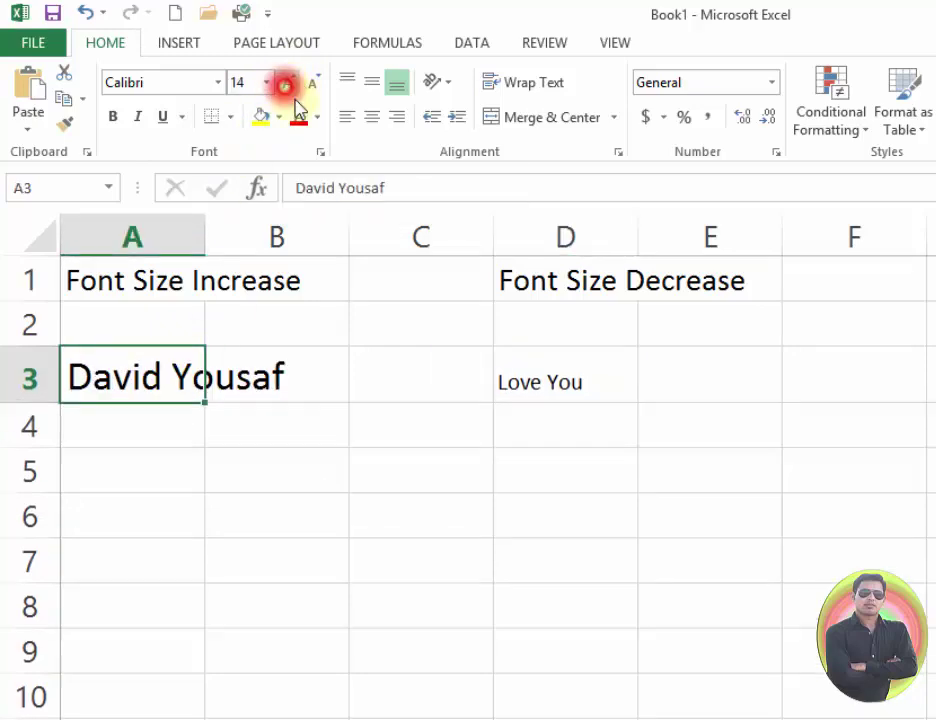
Step: Grow 'Love You' in D3 up to 18 point, then shrink it back to 10
click(548, 382)
click(313, 86)
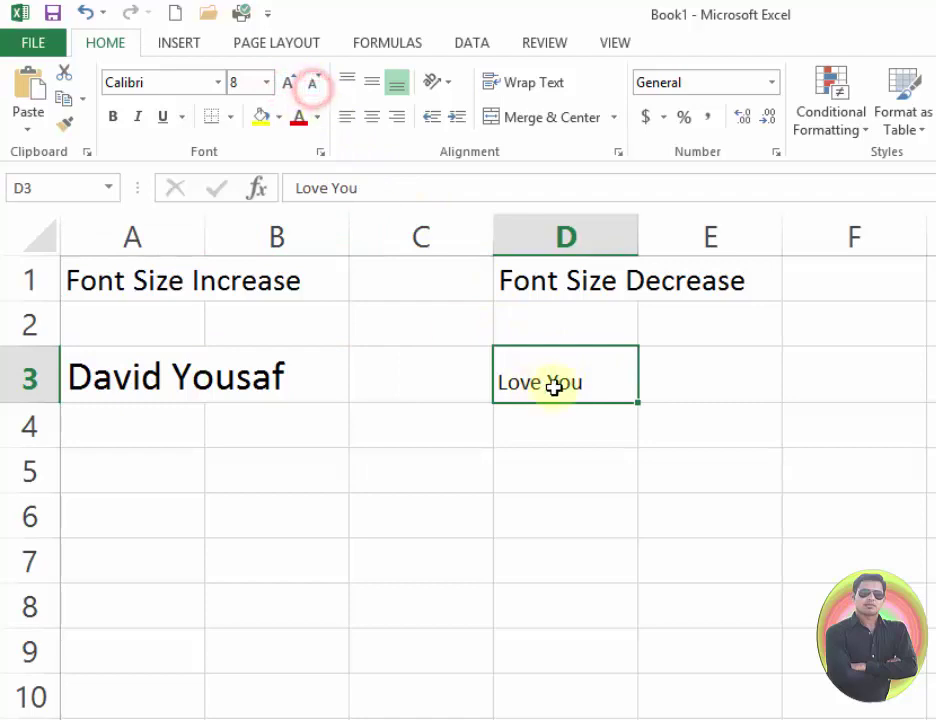
double_click(284, 84)
triple_click(284, 84)
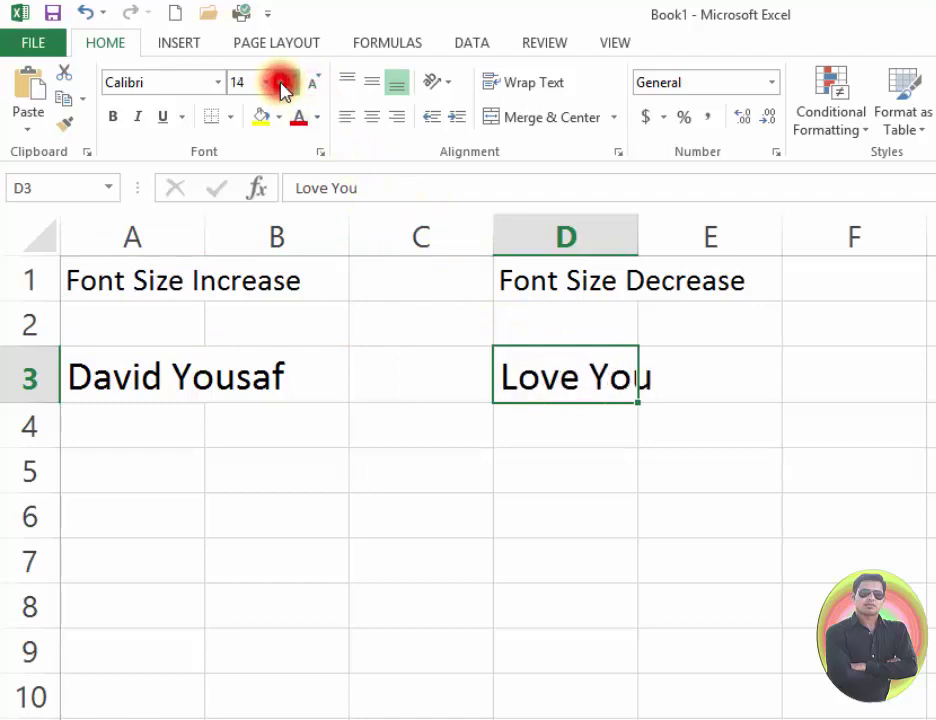
double_click(284, 84)
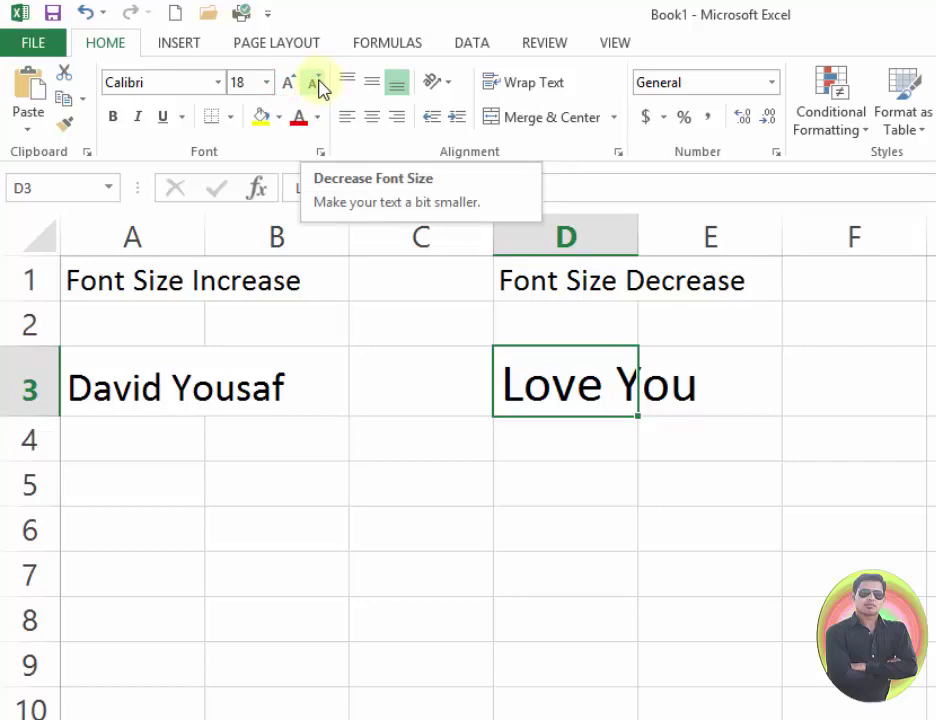
click(316, 85)
click(316, 85)
click(316, 85)
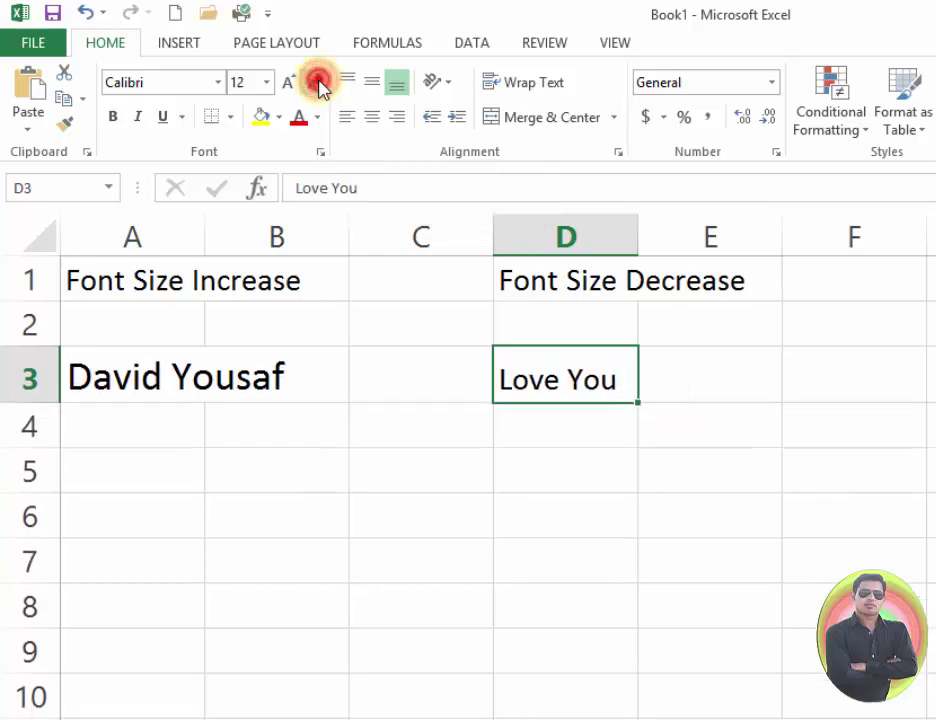
double_click(316, 85)
Step: Reduce the font size of empty cell B3 to 8
click(217, 390)
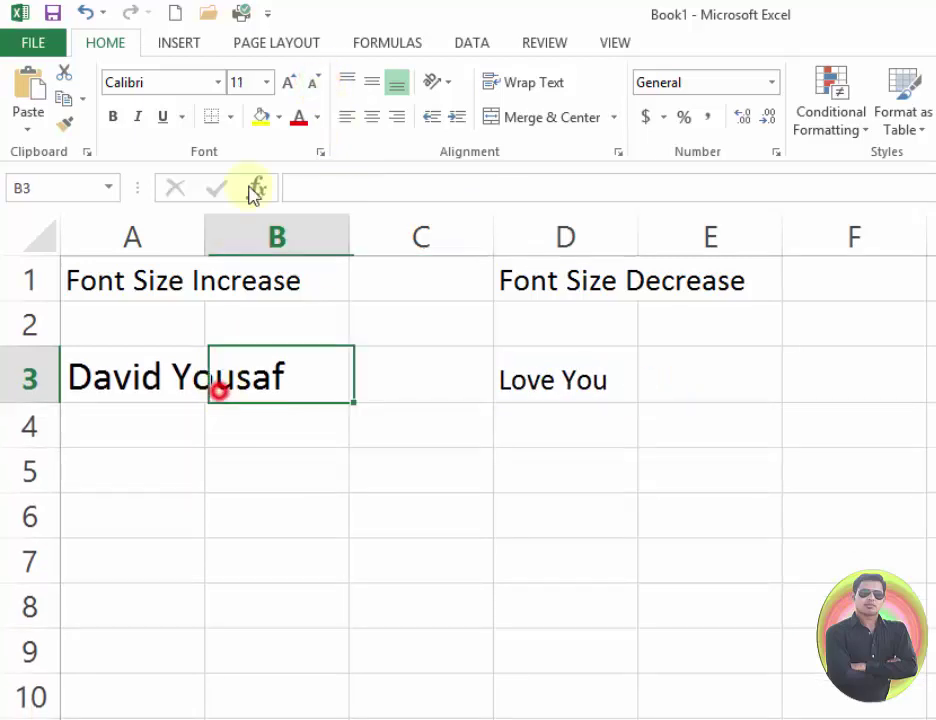
click(316, 90)
double_click(316, 90)
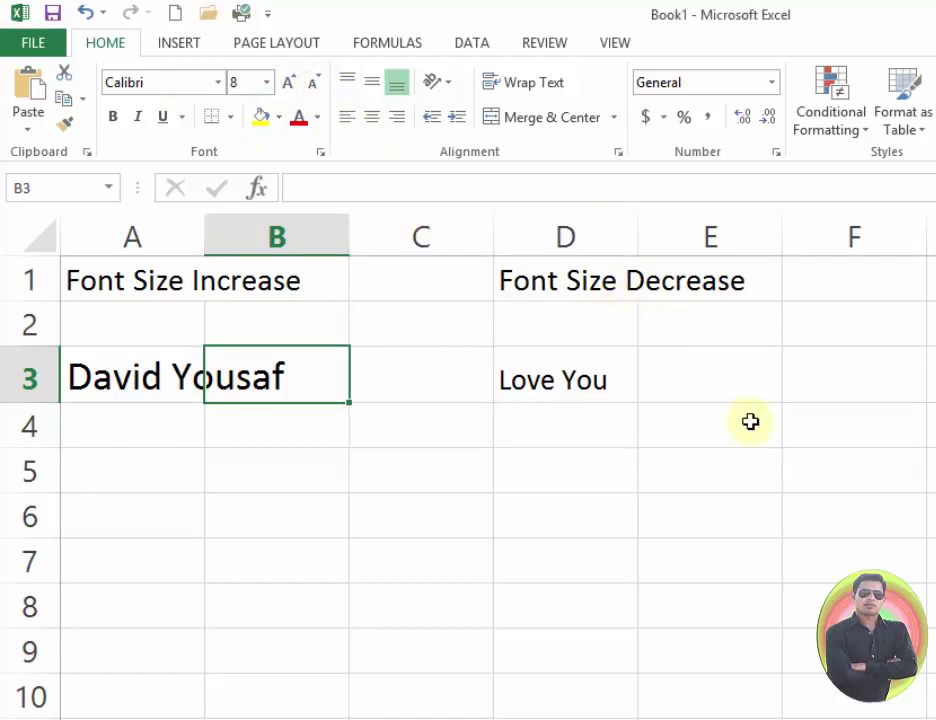
click(723, 333)
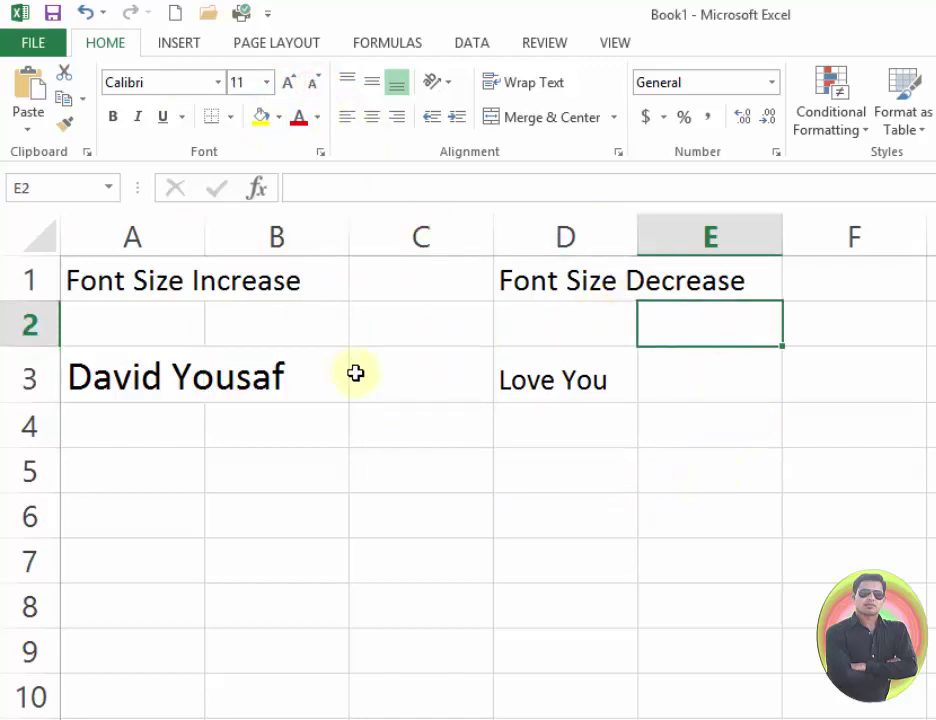
Step: Set A3 to 8, then 12 from the size list, then enlarge it to about 20 point
click(246, 376)
click(157, 376)
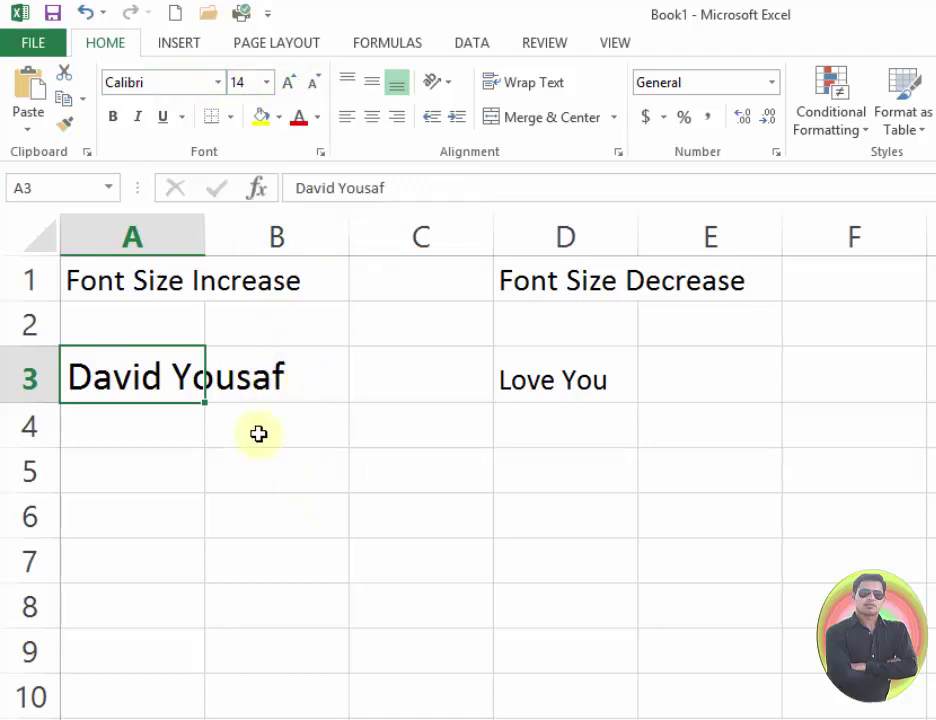
click(266, 83)
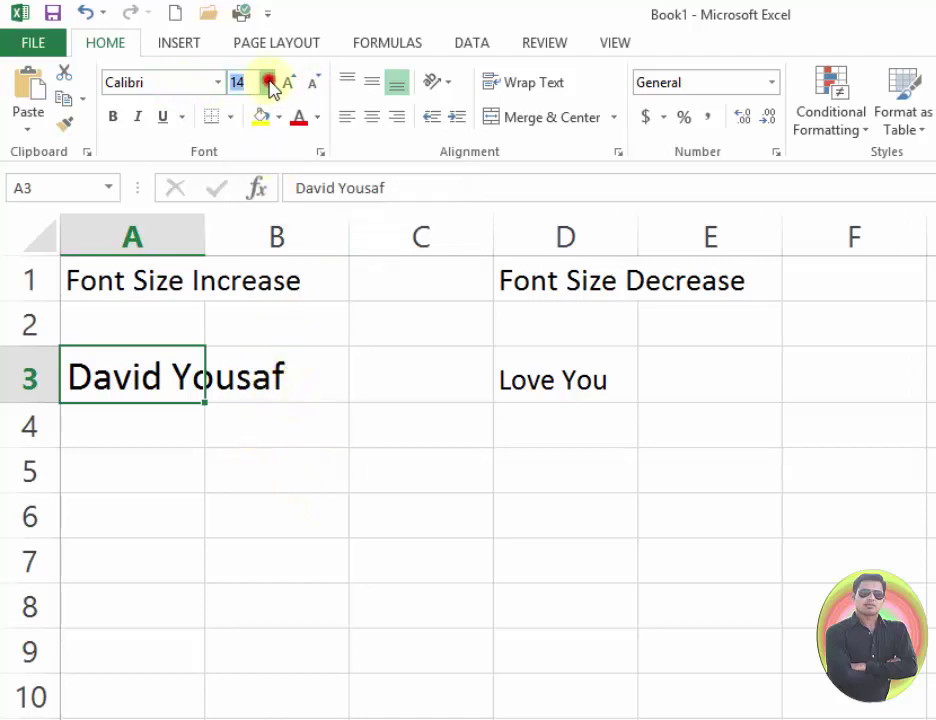
click(240, 109)
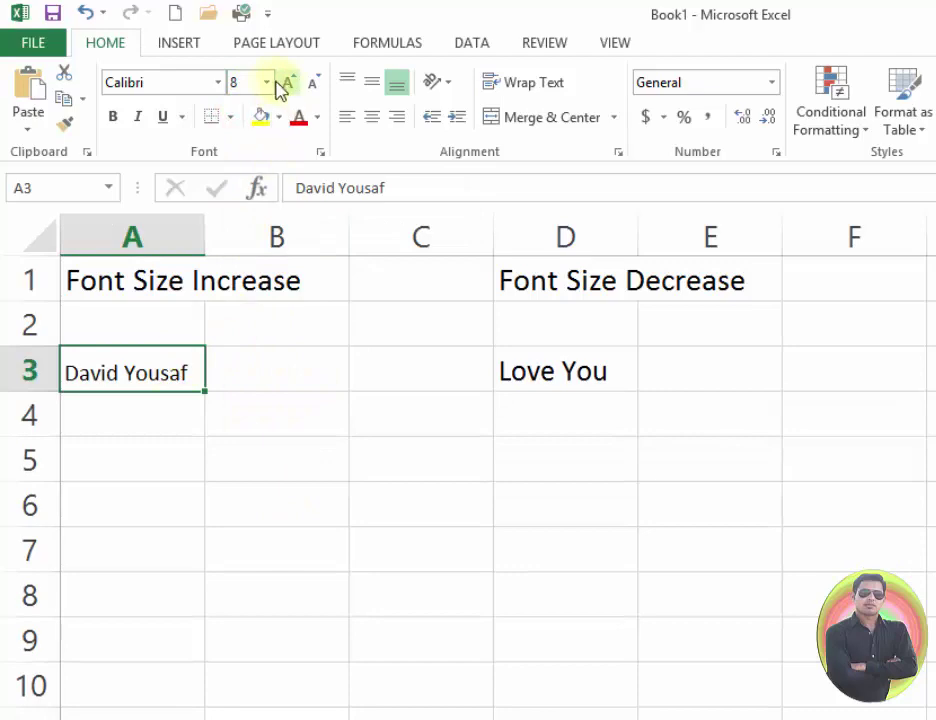
click(267, 83)
click(242, 188)
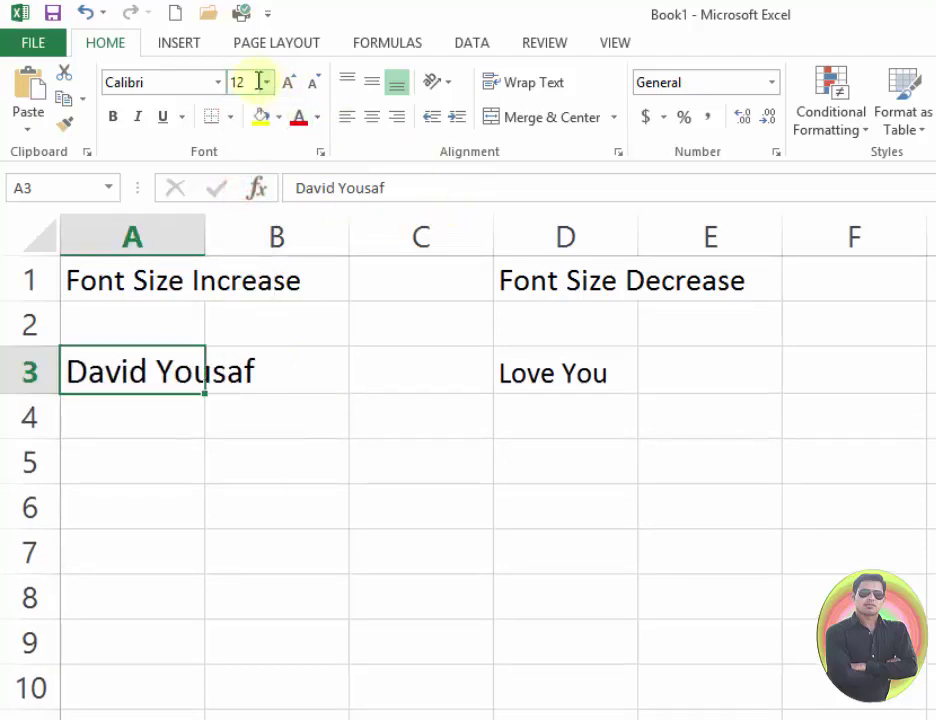
click(291, 82)
click(292, 80)
click(292, 80)
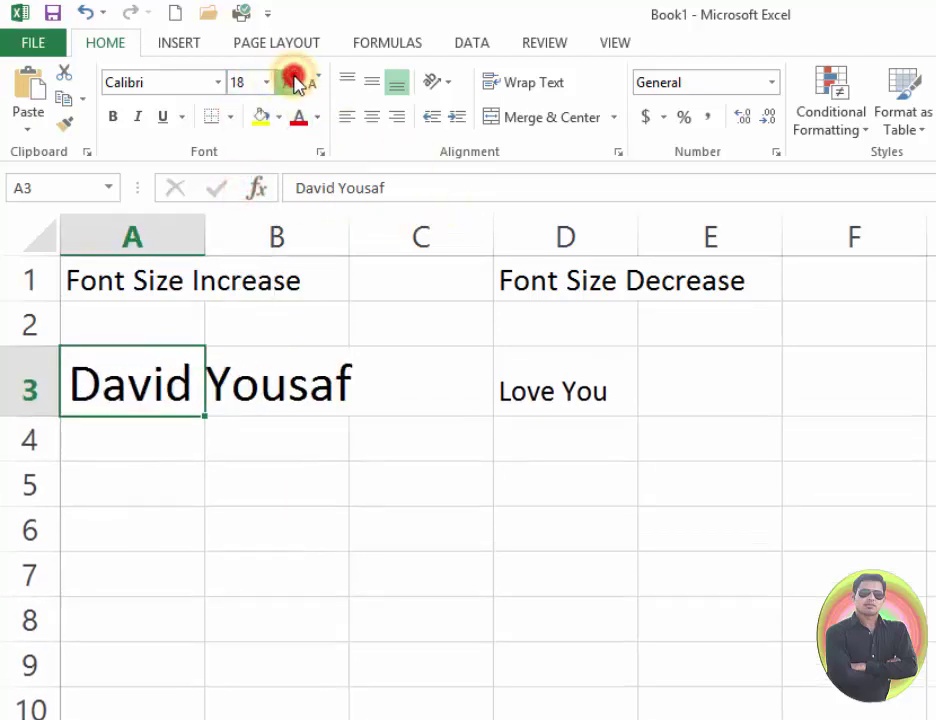
click(292, 80)
Step: Adjust 'Love You' in D3 down to 8, up to 12, and back to 10 point
click(566, 400)
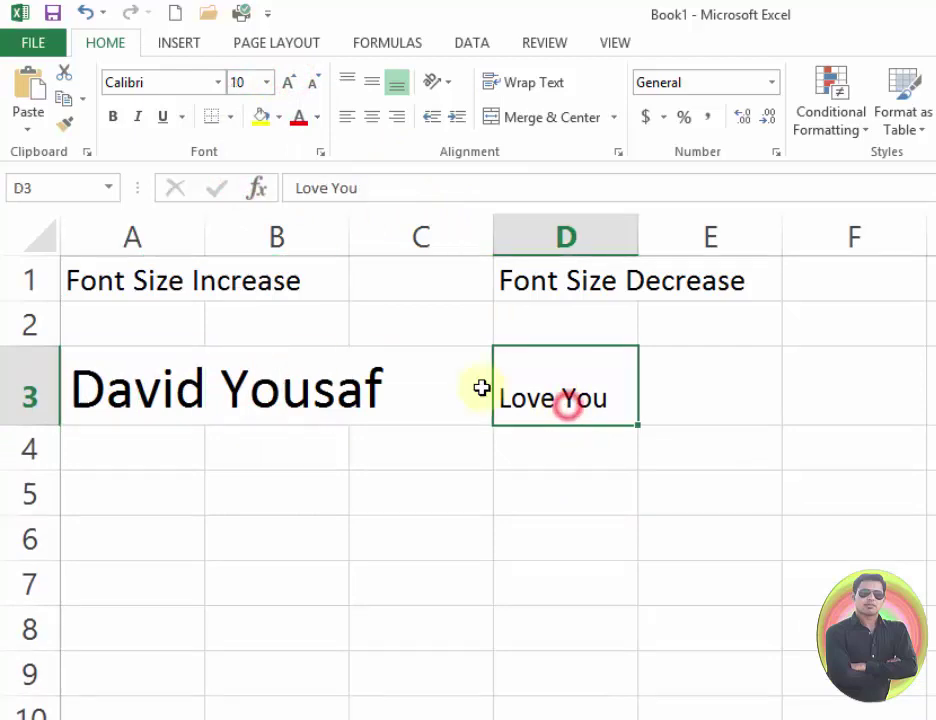
click(308, 82)
click(309, 85)
click(290, 83)
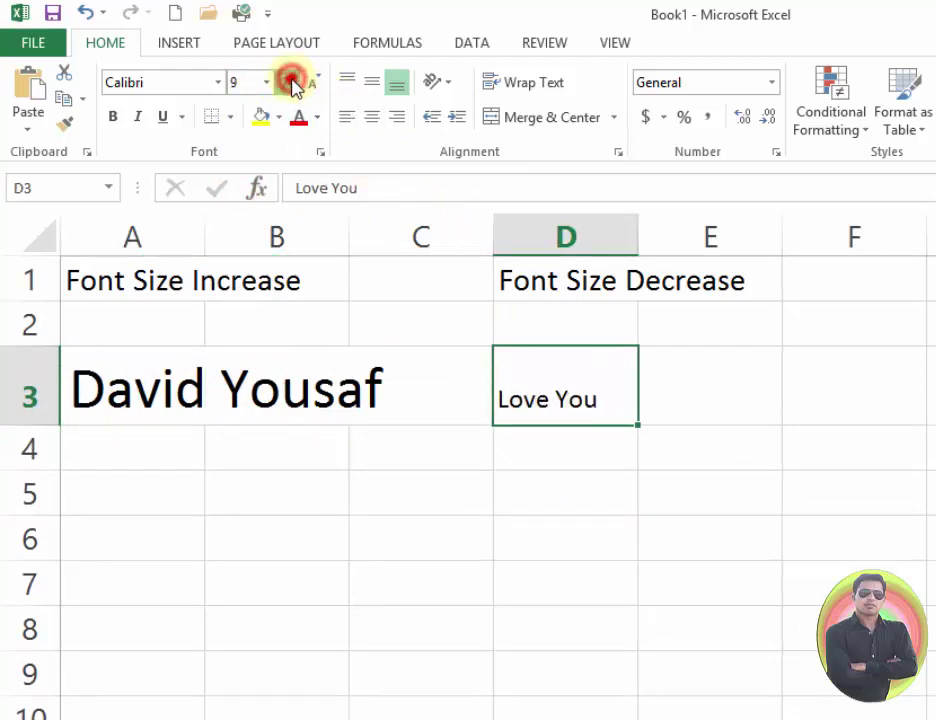
click(290, 83)
click(290, 83)
click(290, 83)
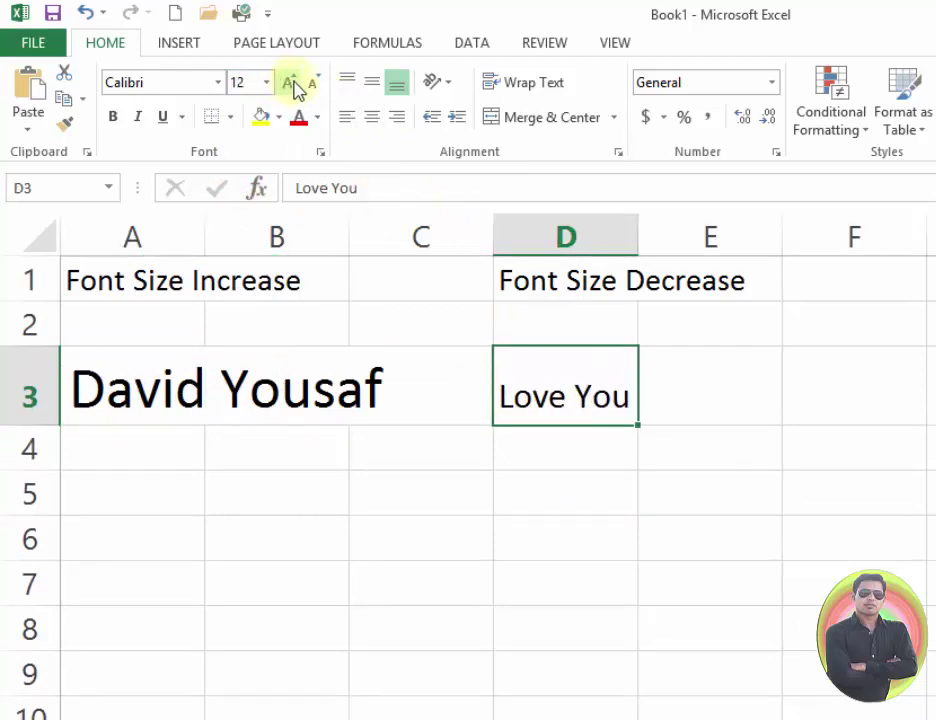
click(308, 82)
click(308, 82)
click(309, 83)
click(293, 86)
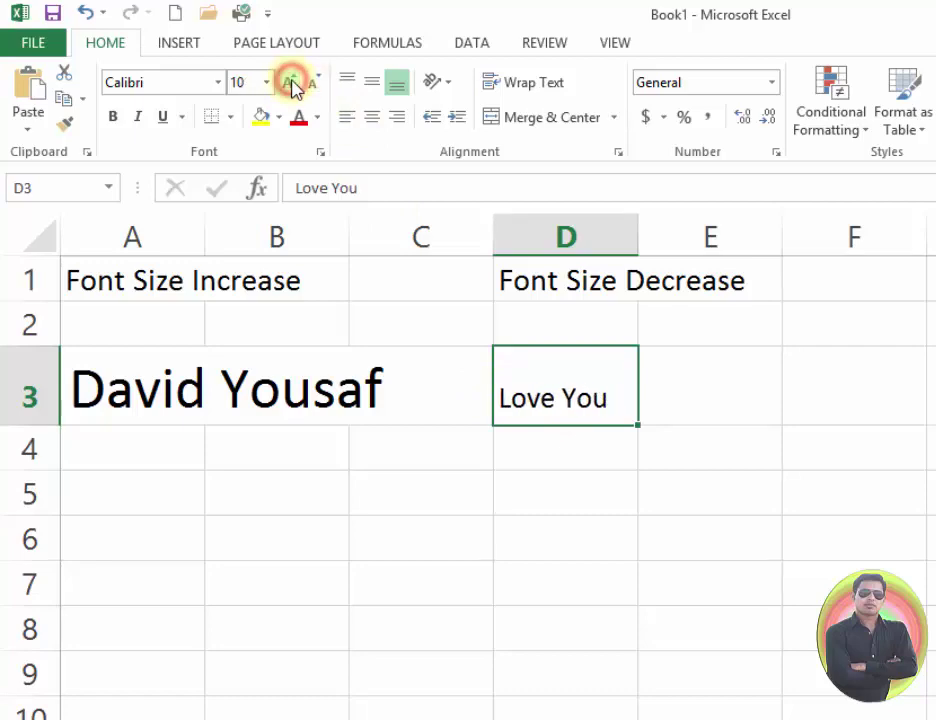